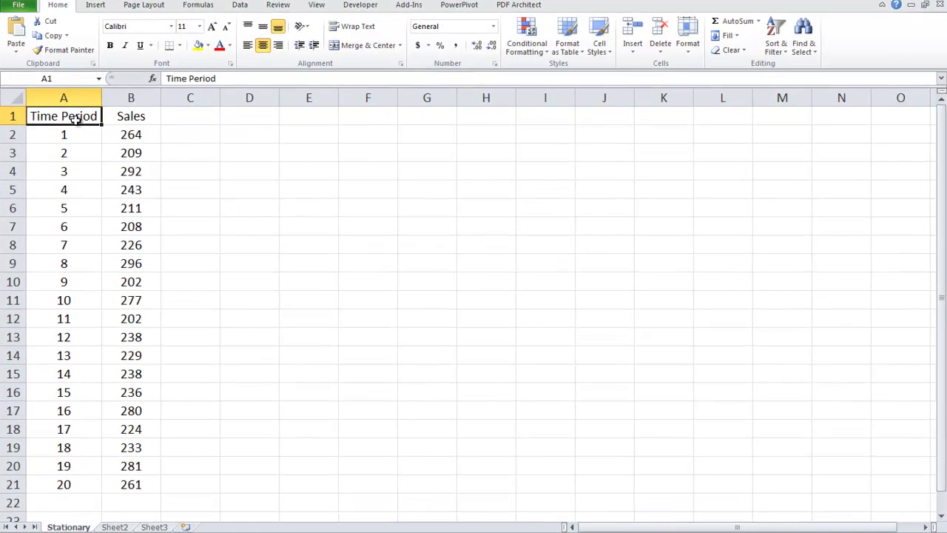
Examine the Time Period values in column A from the first period downward.
{"action": "left_click", "coordinate": [76, 135]}
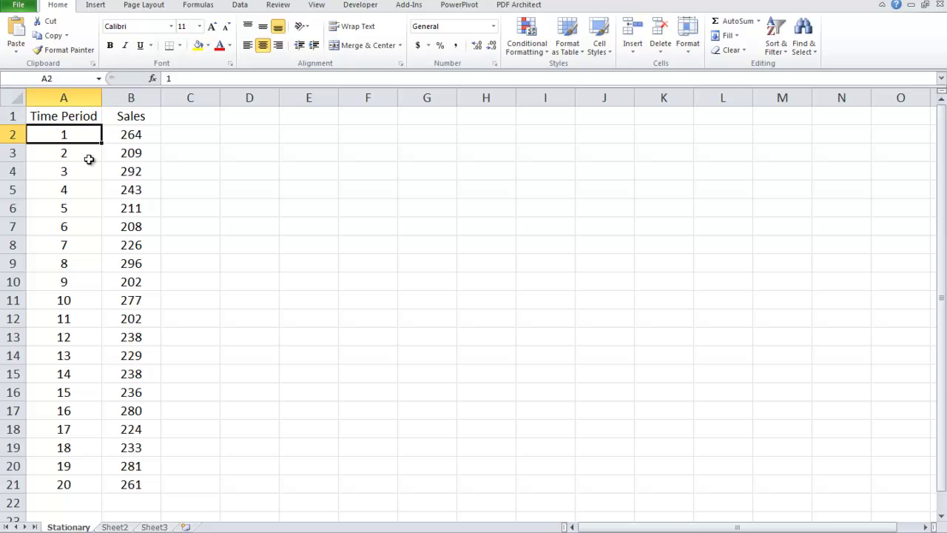
{"action": "key", "text": "Down"}
{"action": "key", "text": "Down"}
{"action": "key", "text": "Down"}
{"action": "key", "text": "Down"}
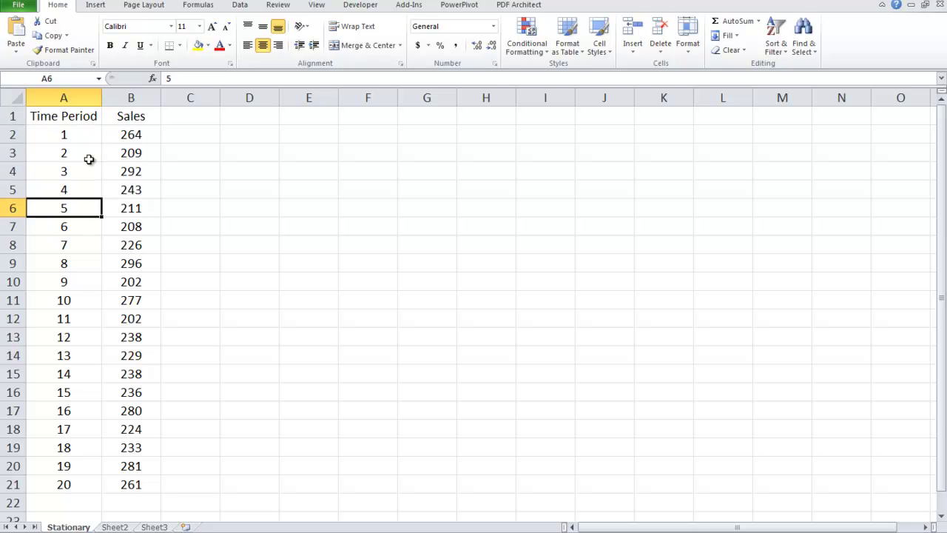
{"action": "key", "text": "Down"}
{"action": "key", "text": "Down"}
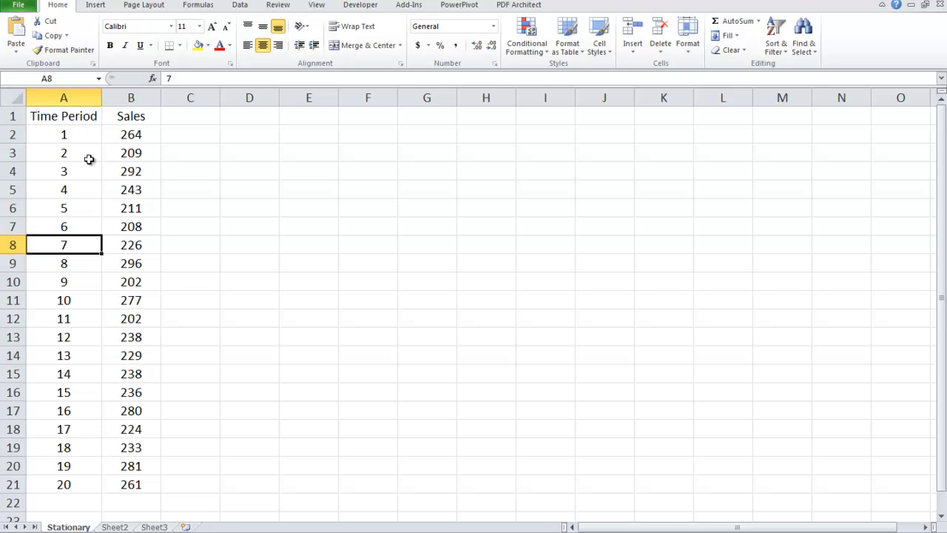
{"action": "key", "text": "Up"}
{"action": "key", "text": "Up"}
{"action": "key", "text": "Up"}
{"action": "key", "text": "Up"}
{"action": "key", "text": "Up"}
{"action": "key", "text": "Up"}
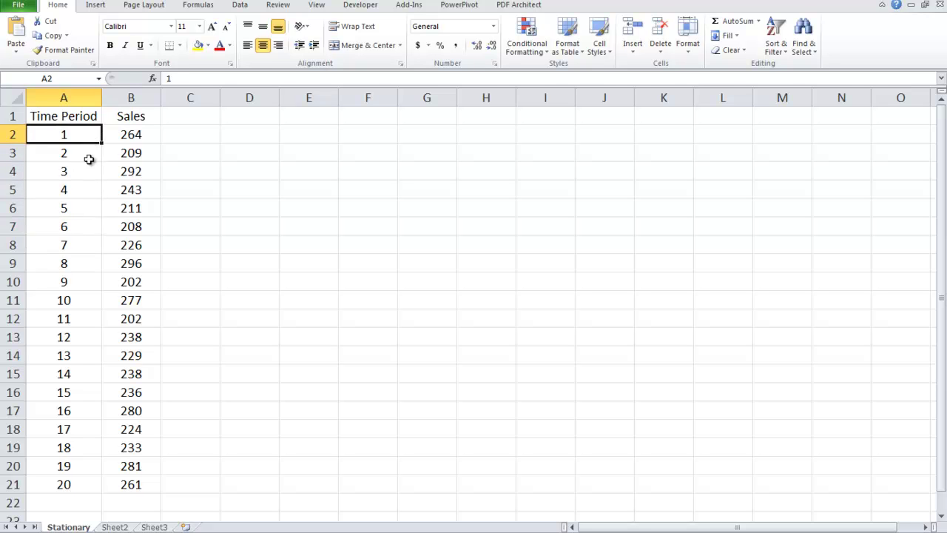
Examine the Sales values in column B and how they pair with the time periods in column A.
{"action": "key", "text": "Right"}
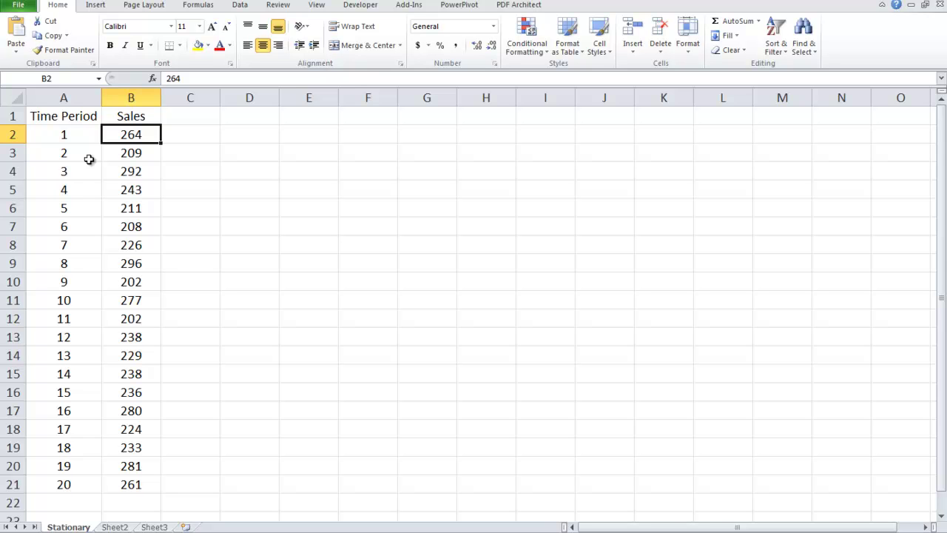
{"action": "key", "text": "Down"}
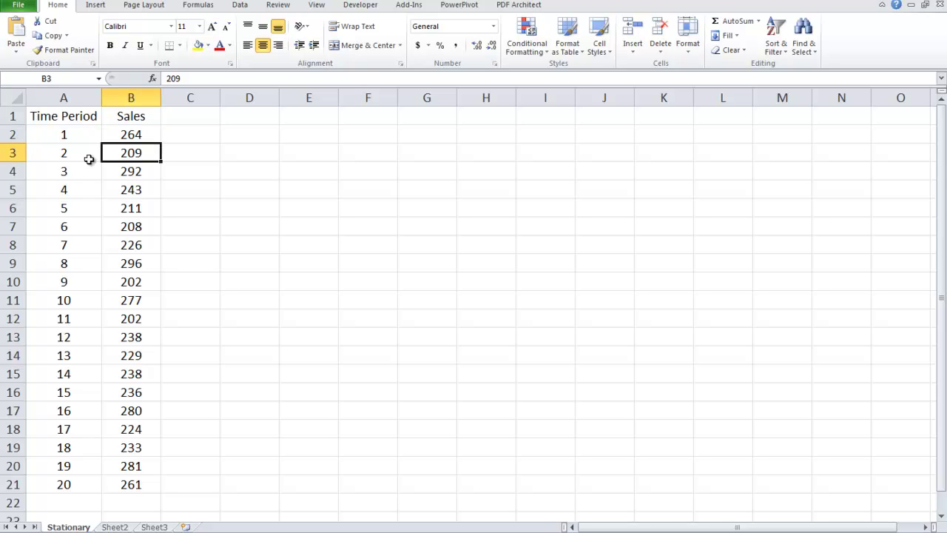
{"action": "key", "text": "Down"}
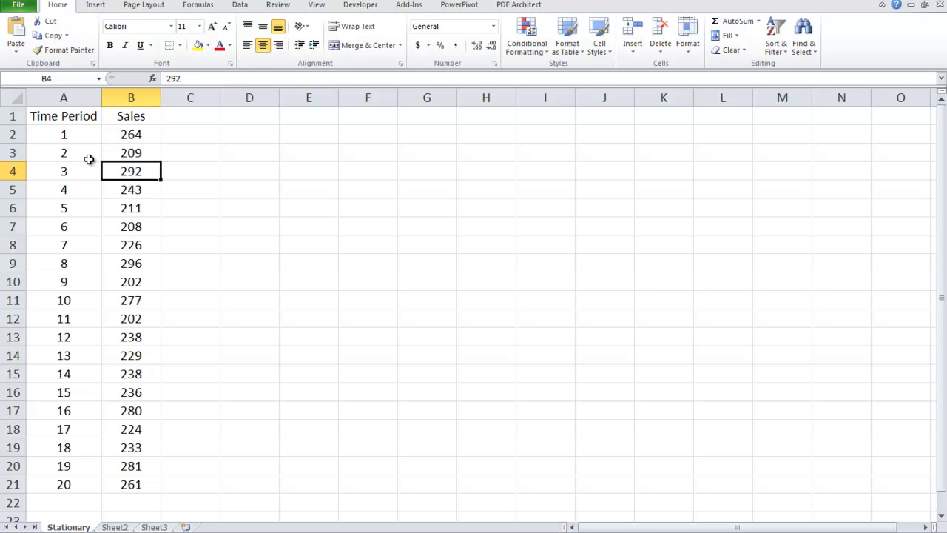
{"action": "key", "text": "Down"}
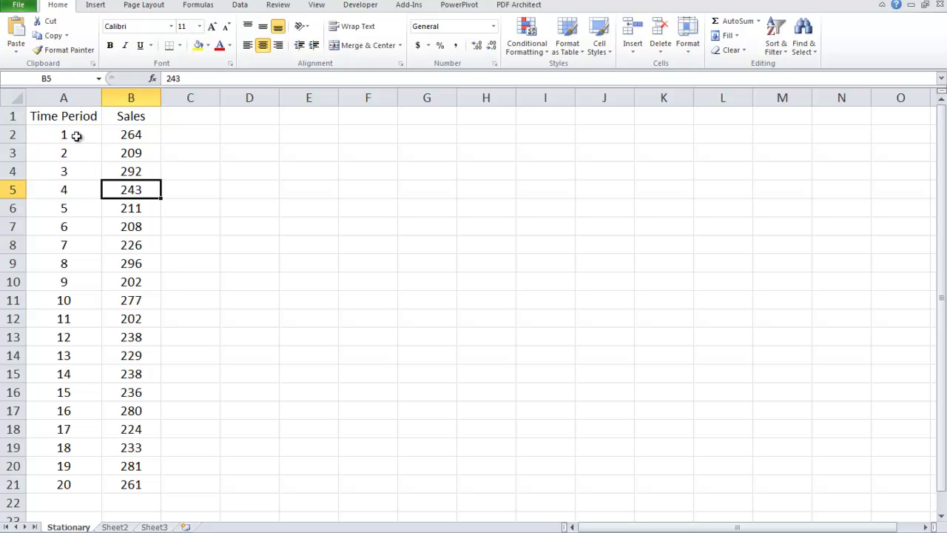
{"action": "left_click_drag", "start_coordinate": [70, 119], "coordinate": [91, 481]}
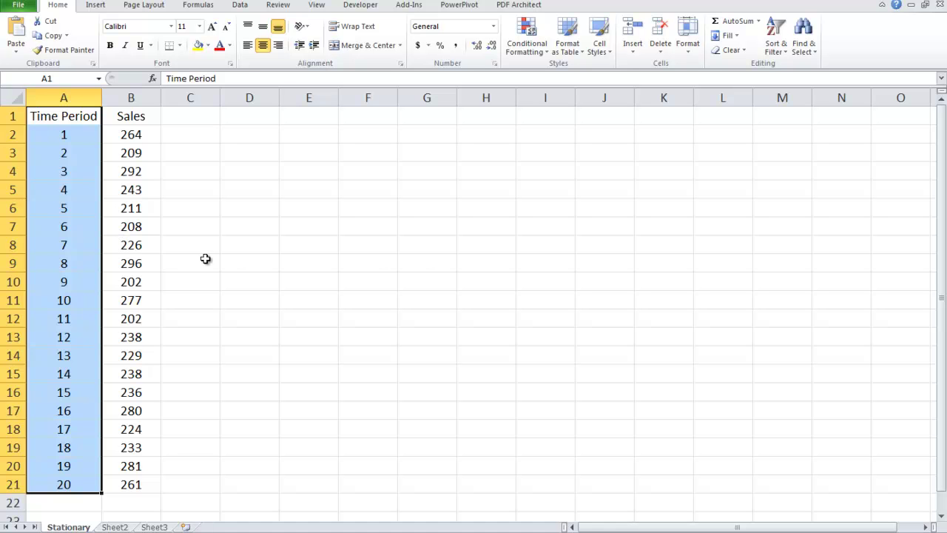
{"action": "left_click", "coordinate": [127, 116]}
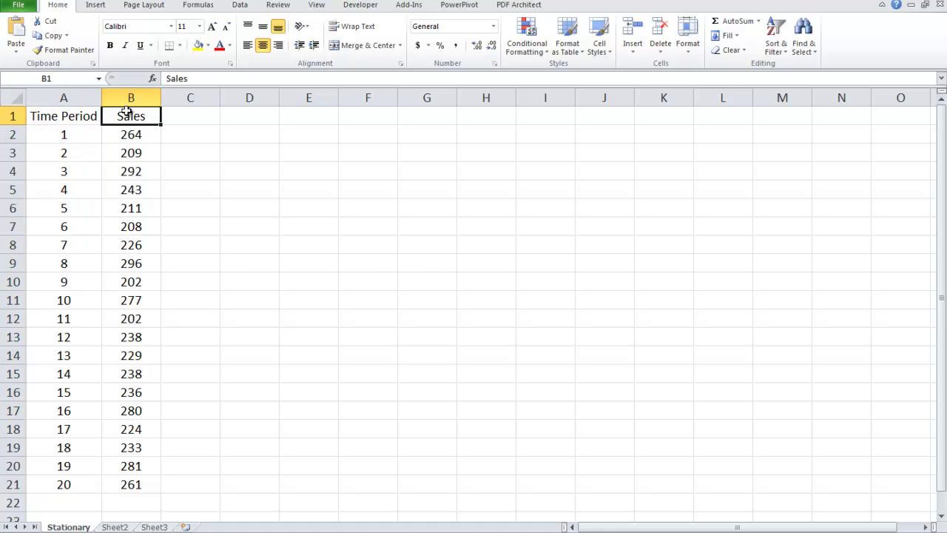
{"action": "left_click_drag", "start_coordinate": [127, 112], "coordinate": [123, 476]}
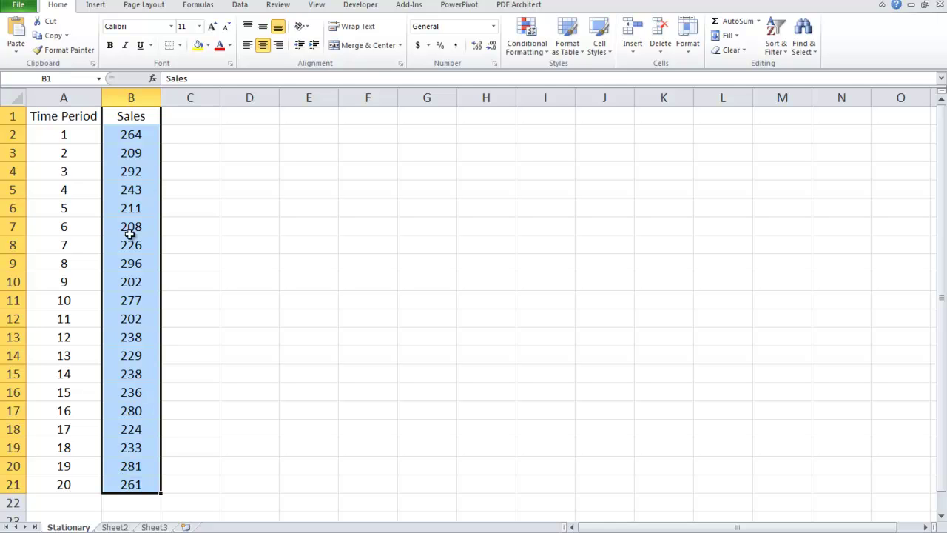
{"action": "left_click", "coordinate": [134, 121]}
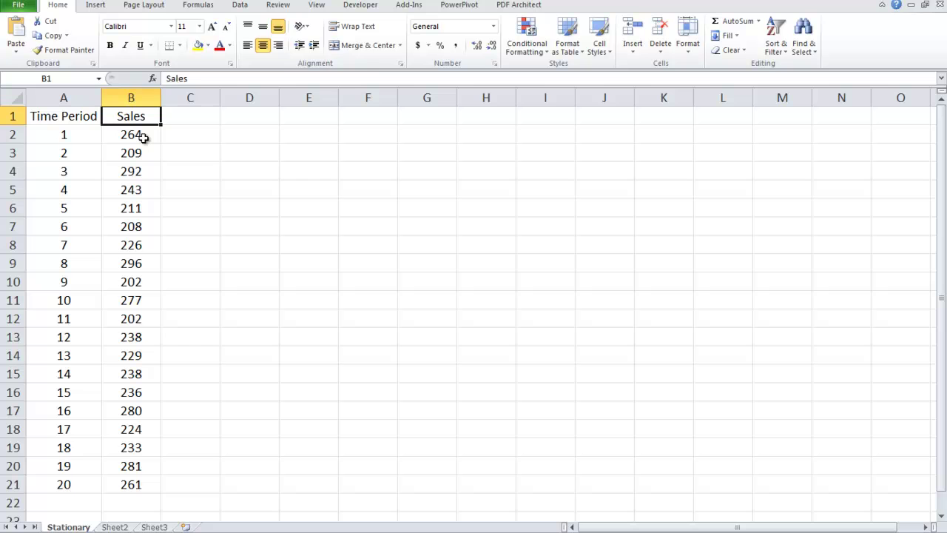
Insert a scatter chart with straight lines and markers from A1:B21 and place it beside the Sales column.
{"action": "left_click", "coordinate": [95, 6]}
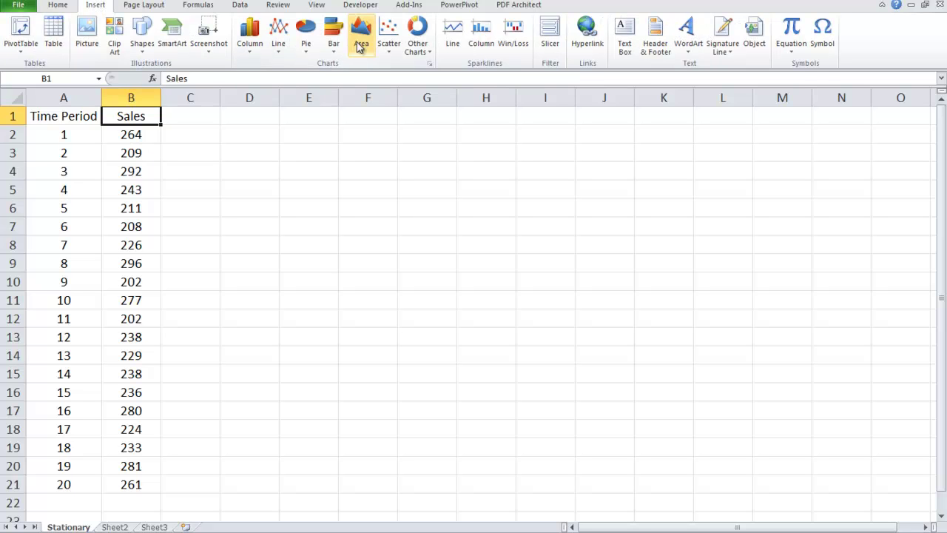
{"action": "left_click", "coordinate": [394, 51]}
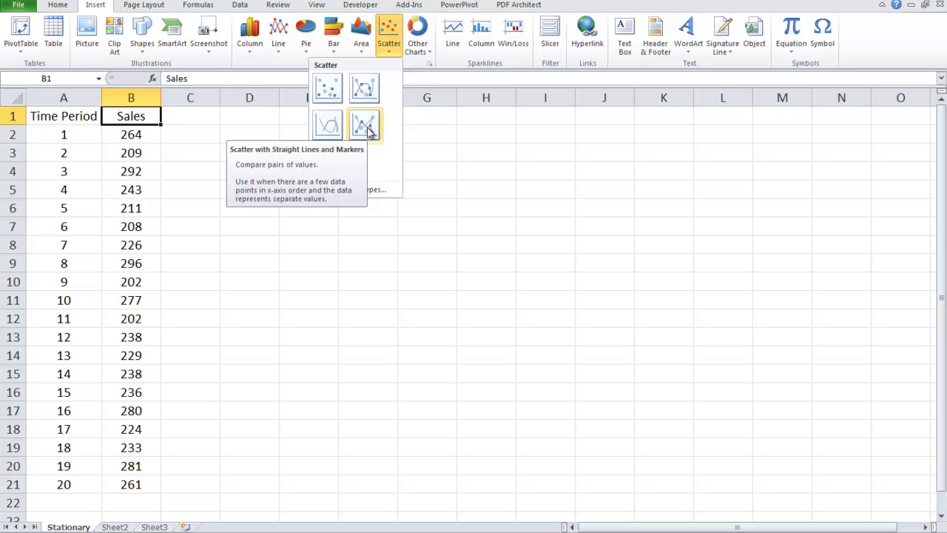
{"action": "key", "text": "Escape"}
{"action": "left_click_drag", "start_coordinate": [55, 116], "coordinate": [140, 485]}
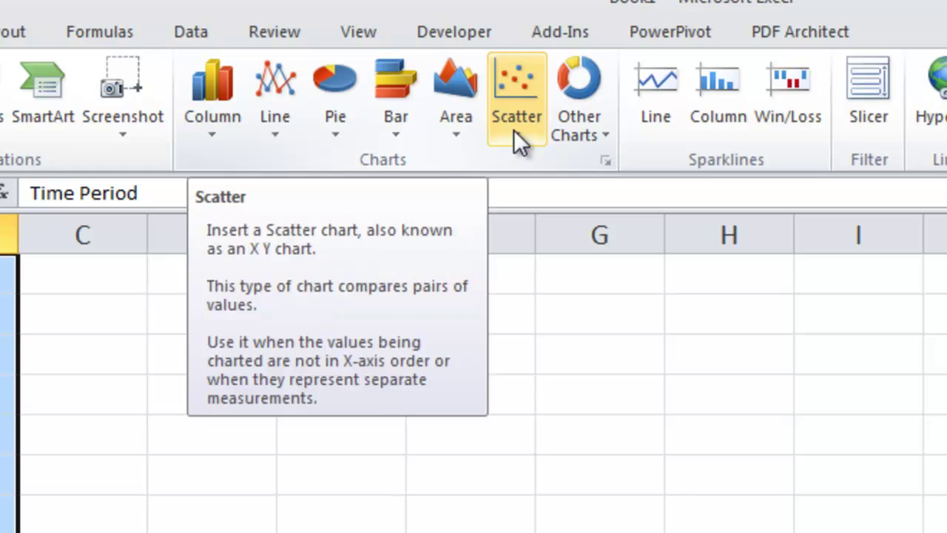
{"action": "left_click", "coordinate": [499, 128]}
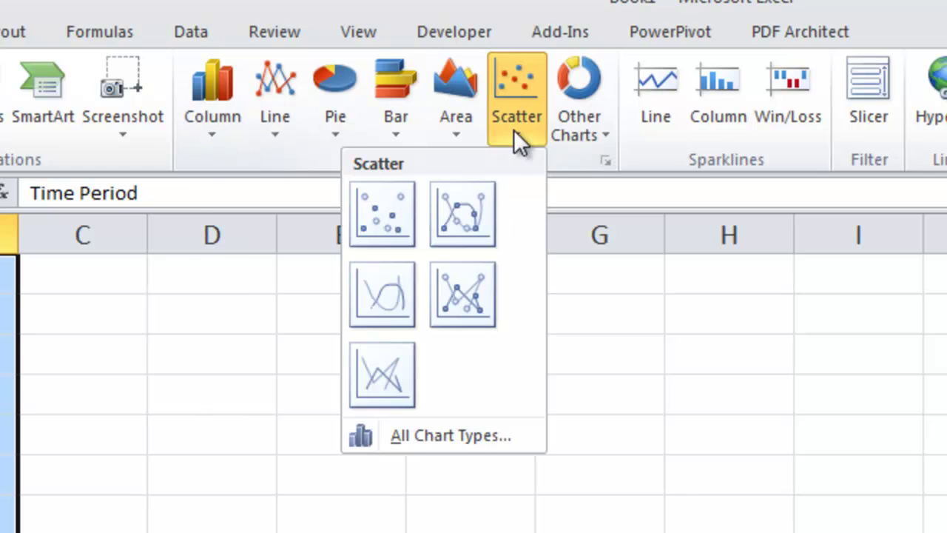
{"action": "left_click", "coordinate": [479, 281]}
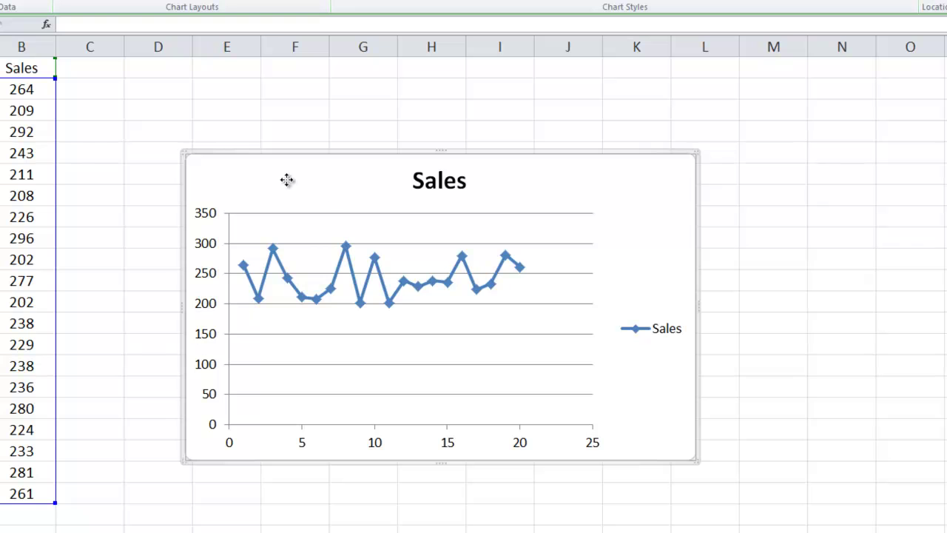
{"action": "left_click_drag", "start_coordinate": [287, 180], "coordinate": [239, 125]}
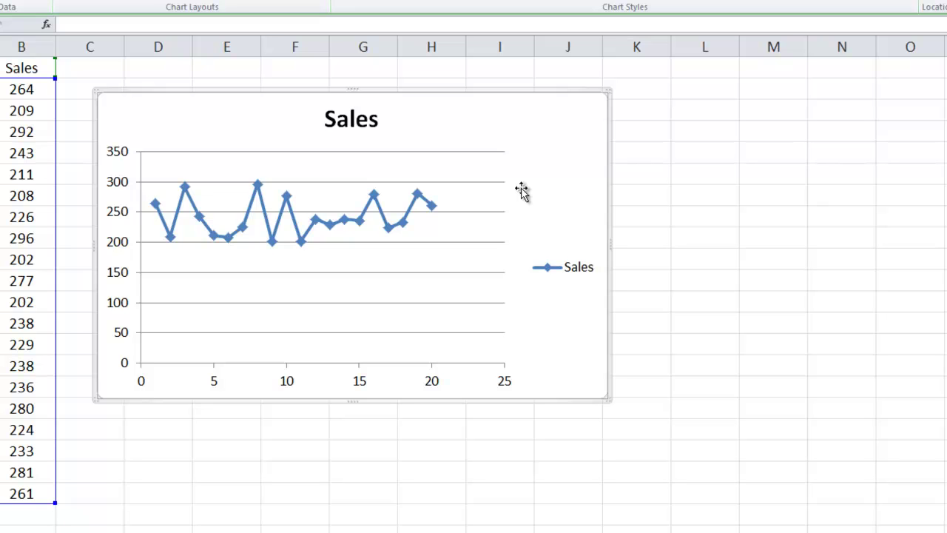
{"action": "left_click", "coordinate": [185, 468]}
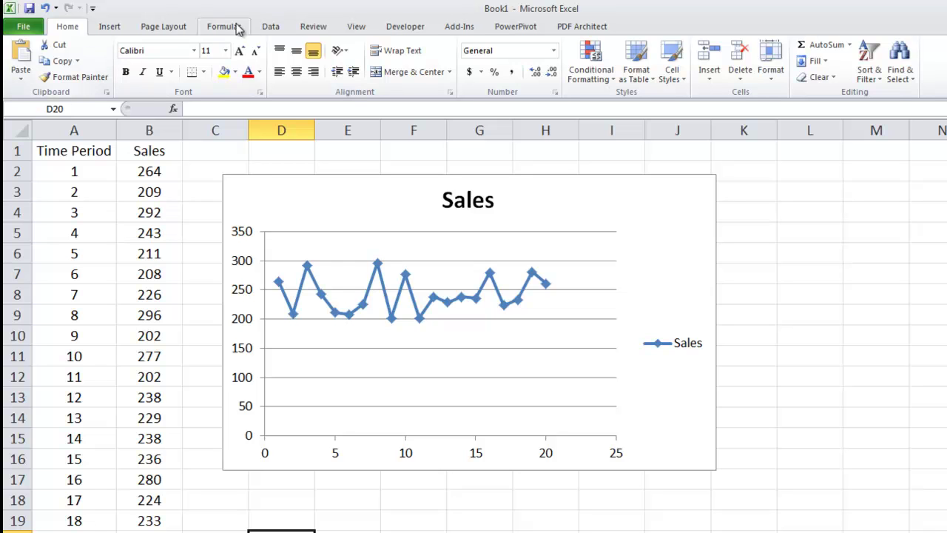
Open the Regression tool from the Data Analysis tools.
{"action": "left_click", "coordinate": [268, 29]}
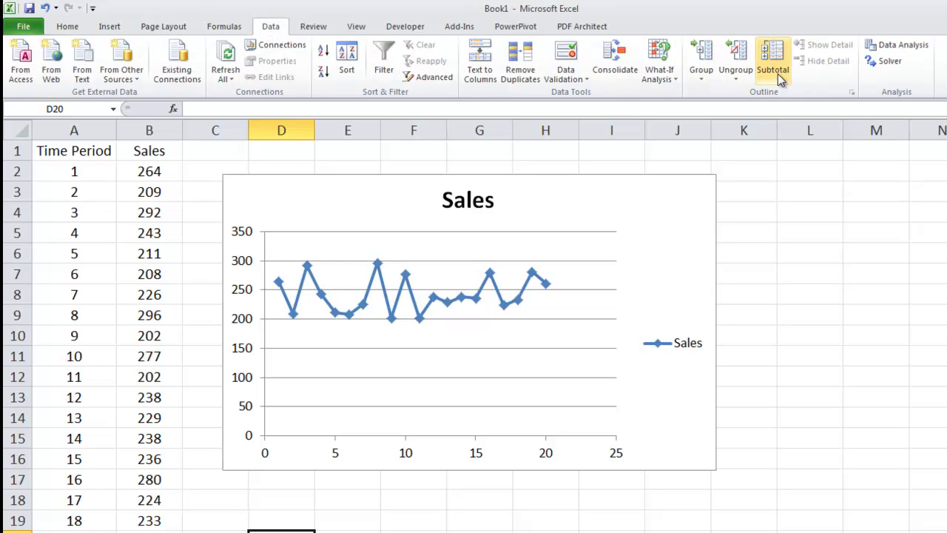
{"action": "left_click", "coordinate": [888, 50]}
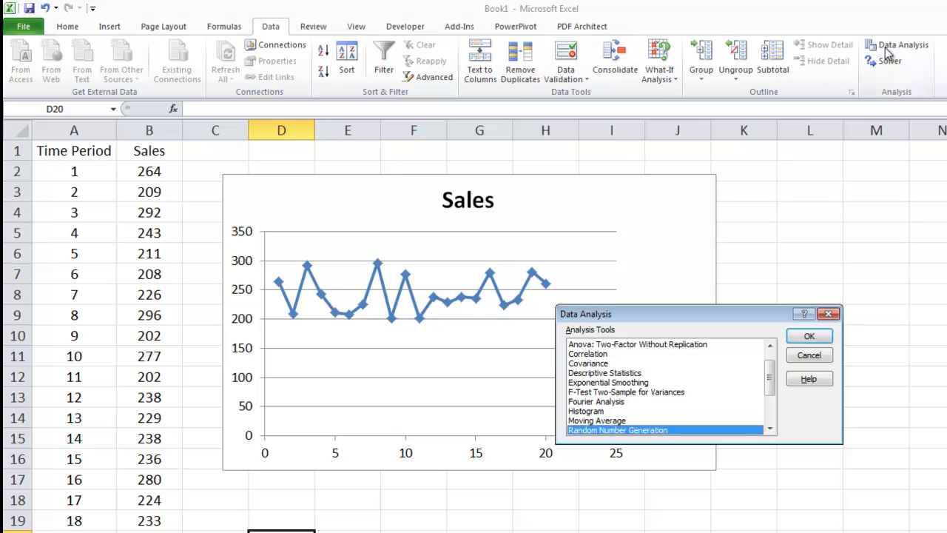
{"action": "left_click_drag", "start_coordinate": [755, 310], "coordinate": [429, 208]}
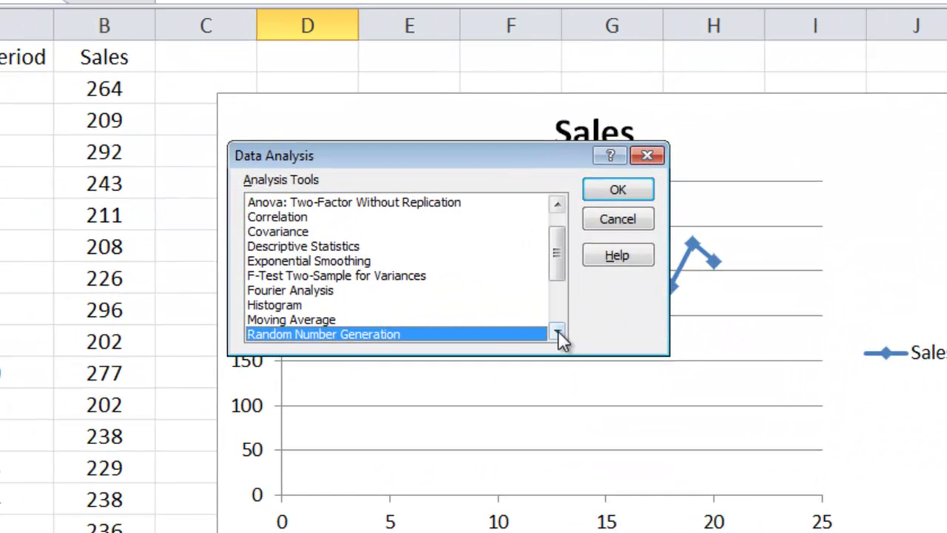
{"action": "left_click", "coordinate": [554, 331]}
{"action": "double_click", "coordinate": [558, 330]}
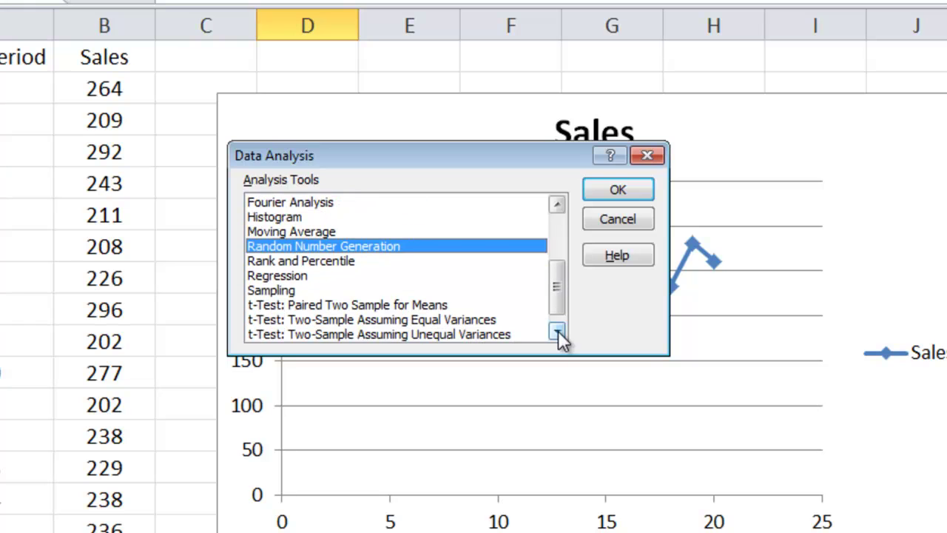
{"action": "left_click", "coordinate": [289, 275]}
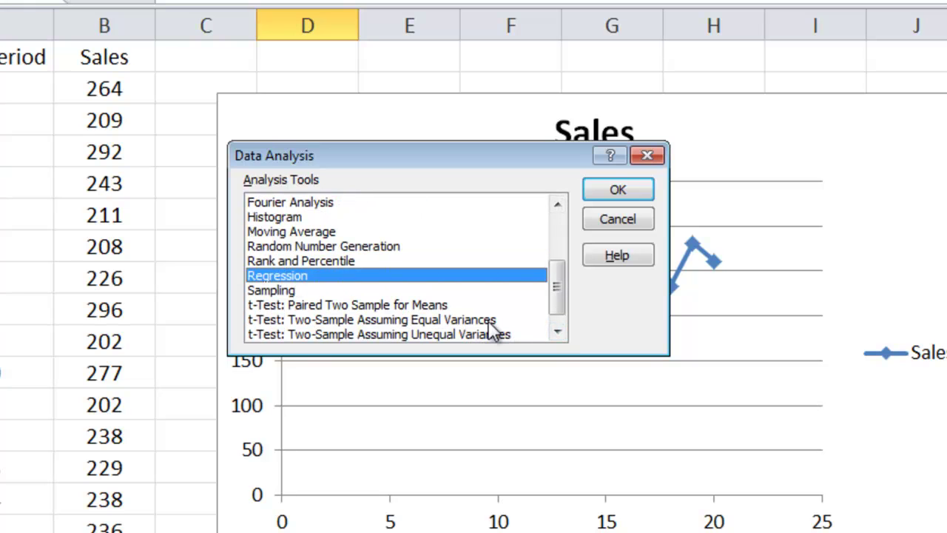
{"action": "left_click", "coordinate": [617, 190]}
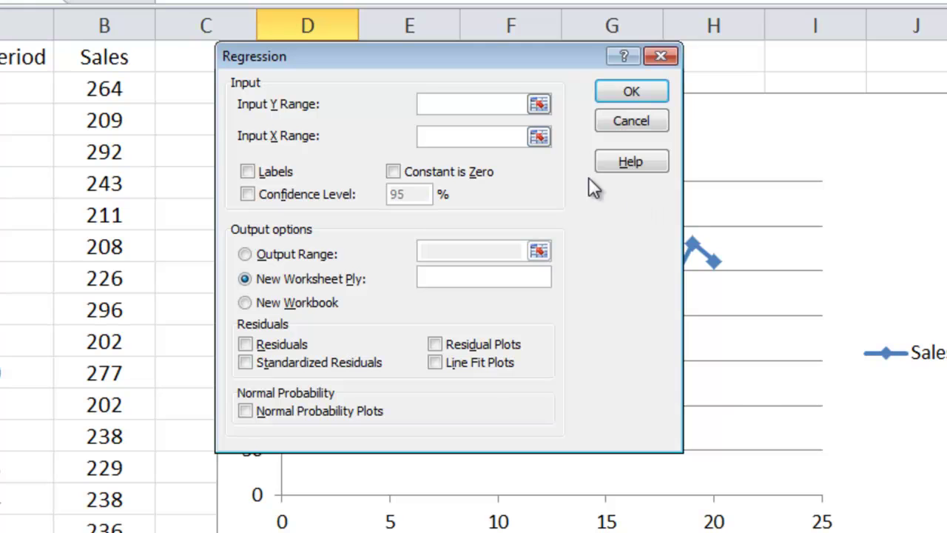
Set the regression's Y range to B1:B21 and X range to A1:A21, treating the first row as labels.
{"action": "left_click", "coordinate": [540, 105]}
{"action": "left_click_drag", "start_coordinate": [74, 59], "coordinate": [103, 532]}
{"action": "left_click", "coordinate": [666, 81]}
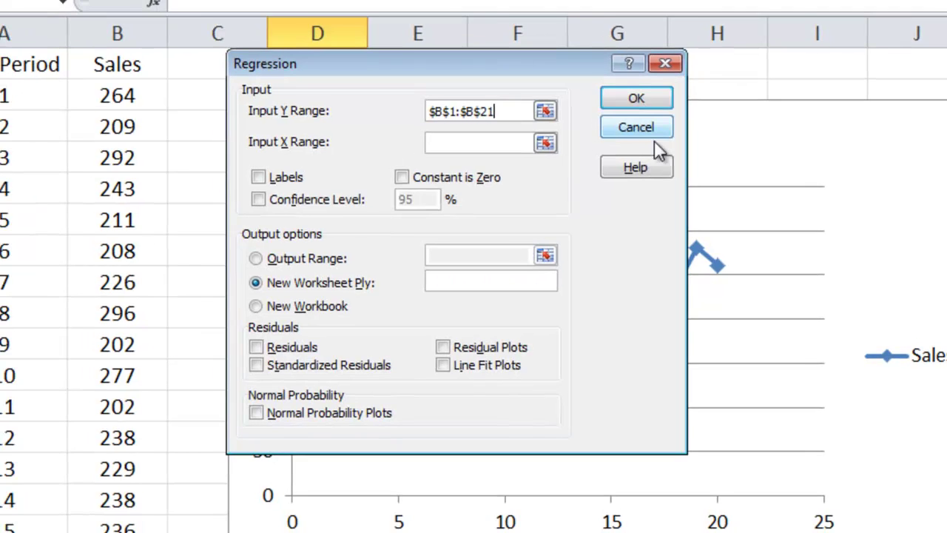
{"action": "left_click", "coordinate": [545, 142]}
{"action": "left_click_drag", "start_coordinate": [17, 63], "coordinate": [13, 280]}
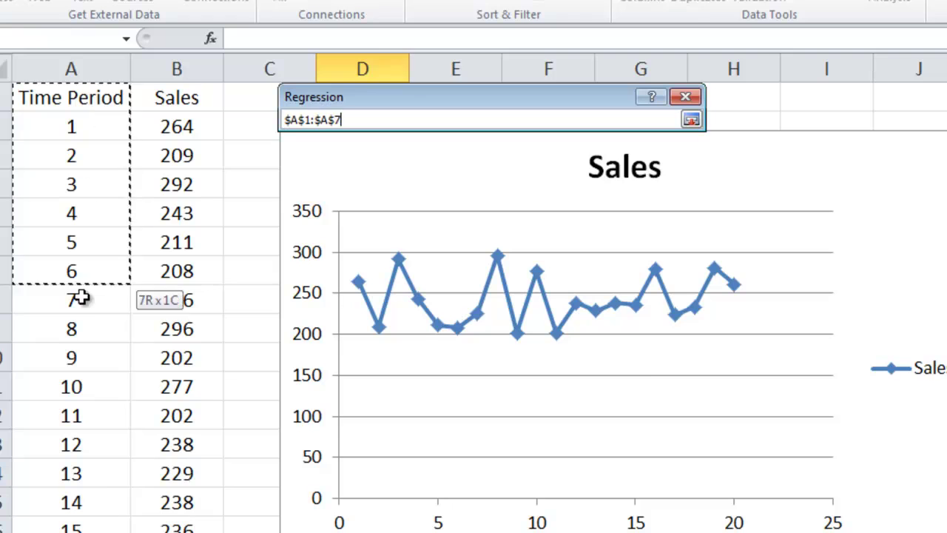
{"action": "left_click_drag", "start_coordinate": [80, 297], "coordinate": [74, 532]}
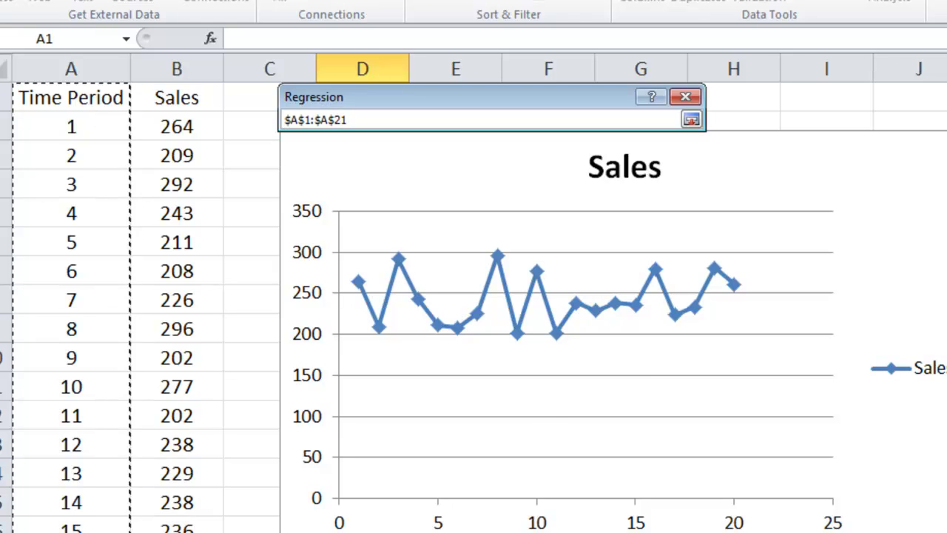
{"action": "left_click", "coordinate": [690, 121]}
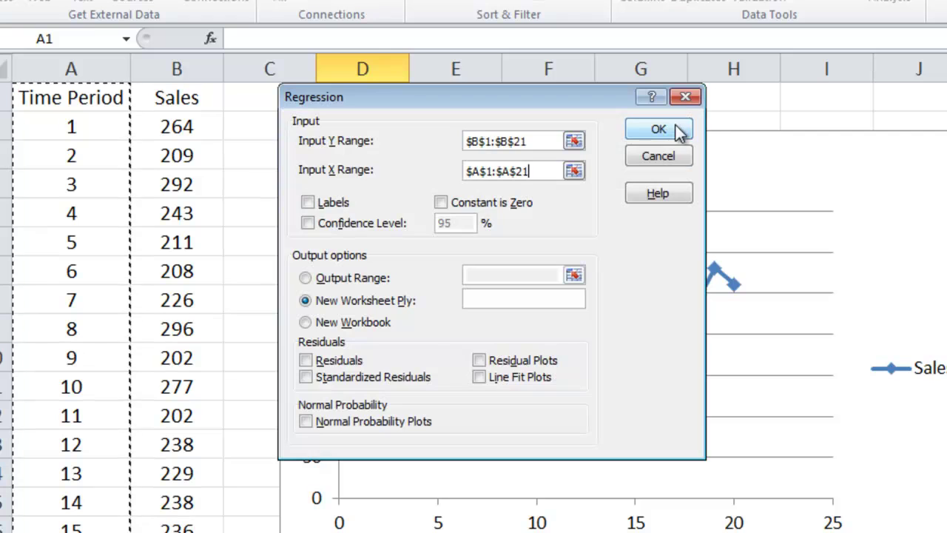
{"action": "left_click", "coordinate": [312, 203]}
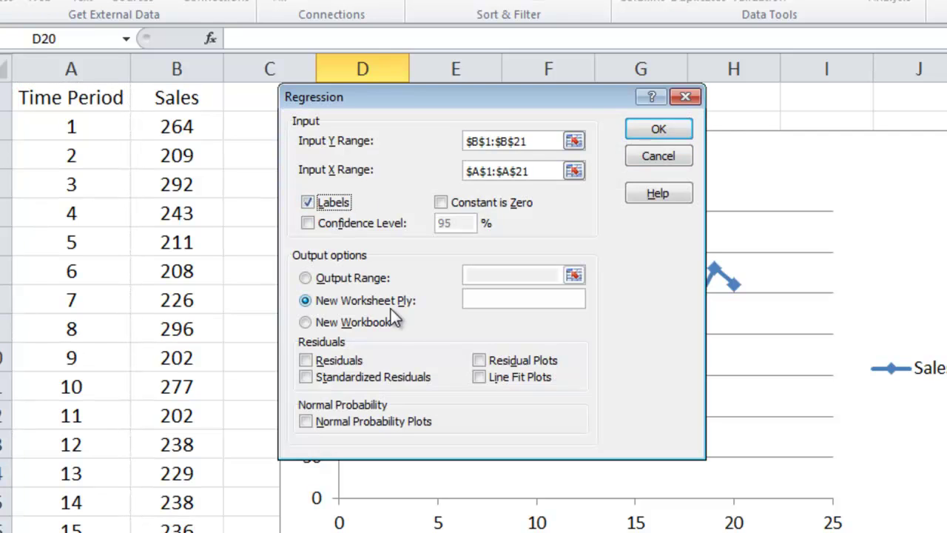
Set the regression output range to cell A24 on the same sheet and run the regression.
{"action": "left_click", "coordinate": [305, 278]}
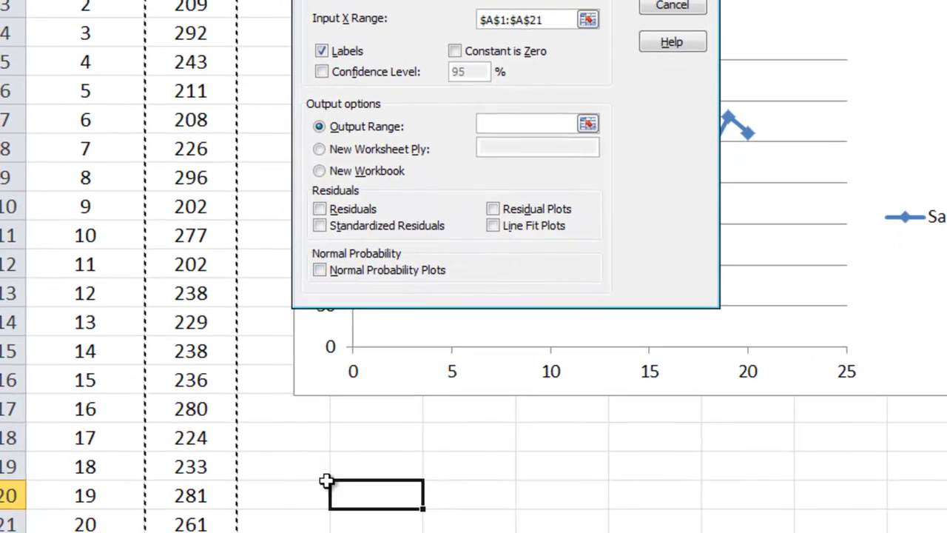
{"action": "left_click", "coordinate": [589, 118]}
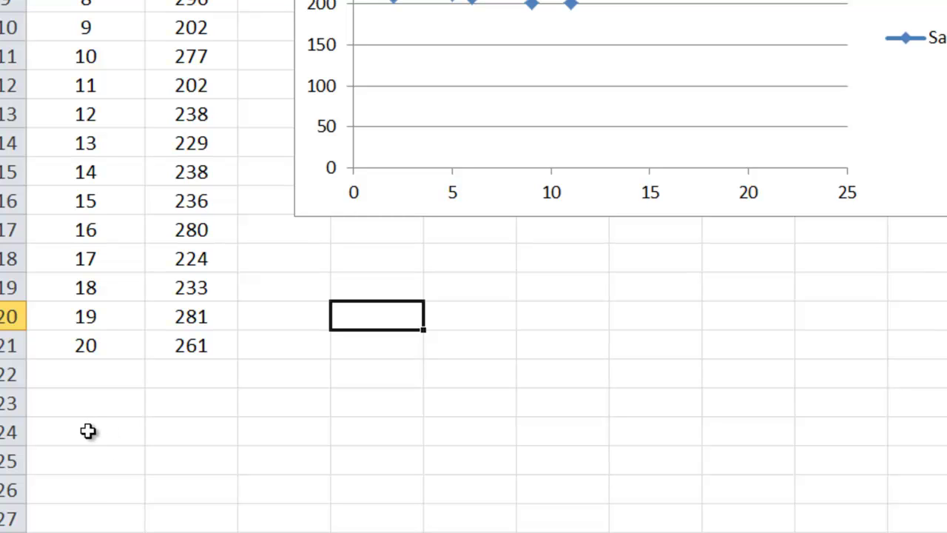
{"action": "left_click", "coordinate": [88, 431]}
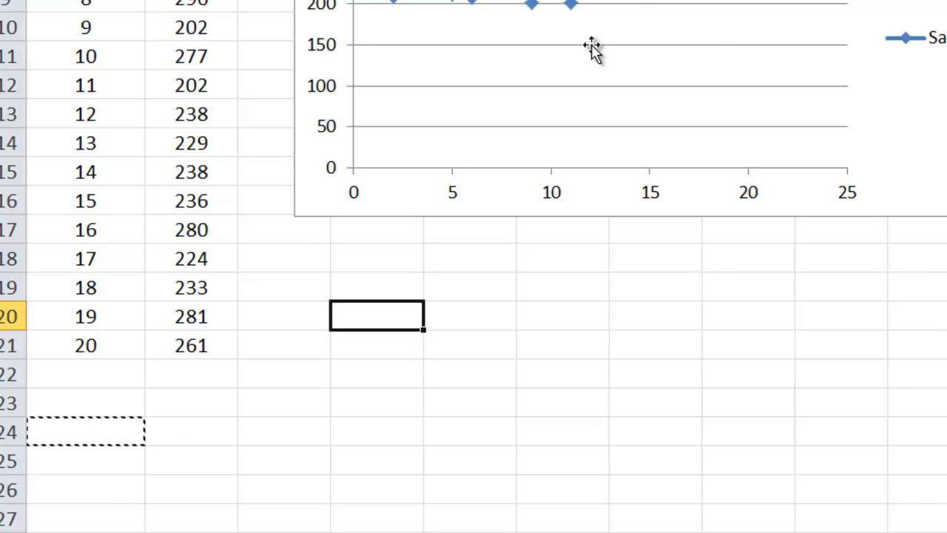
{"action": "key", "text": "Return"}
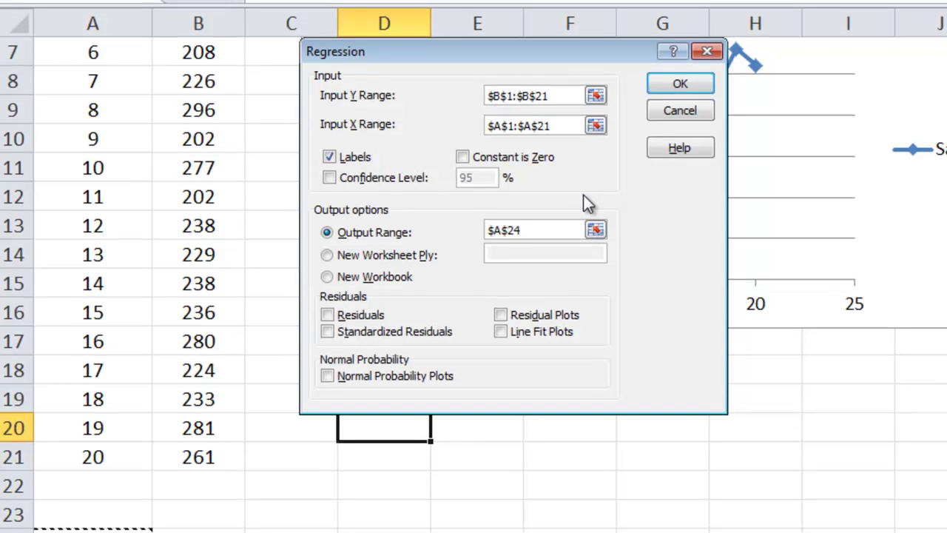
{"action": "left_click", "coordinate": [680, 85]}
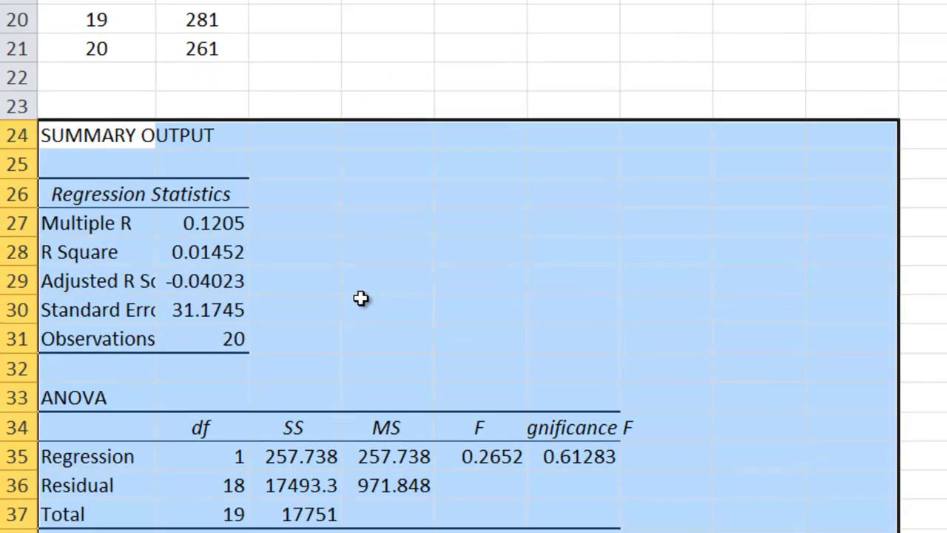
Check the R Square and Adjusted R Square values, and highlight the Time Period P-value in E41 in yellow.
{"action": "left_click", "coordinate": [196, 254]}
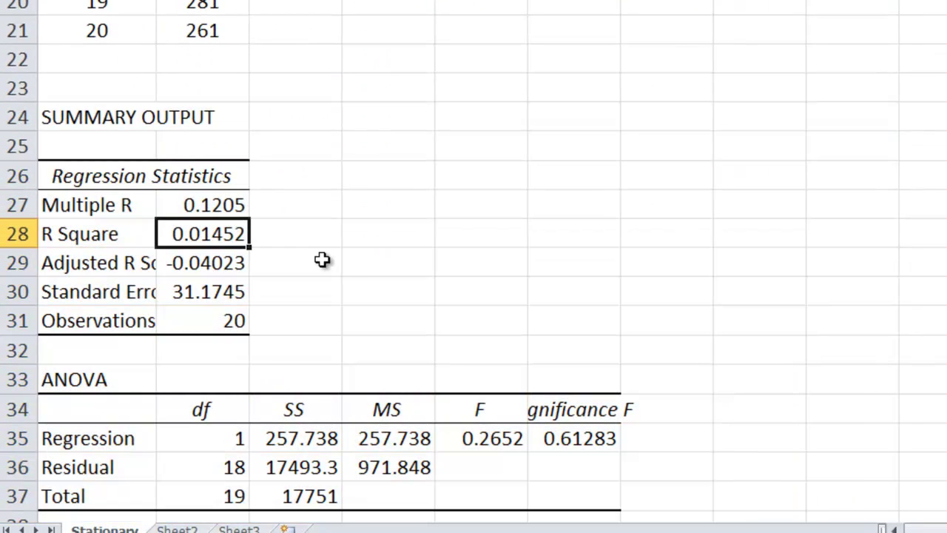
{"action": "left_click", "coordinate": [213, 268]}
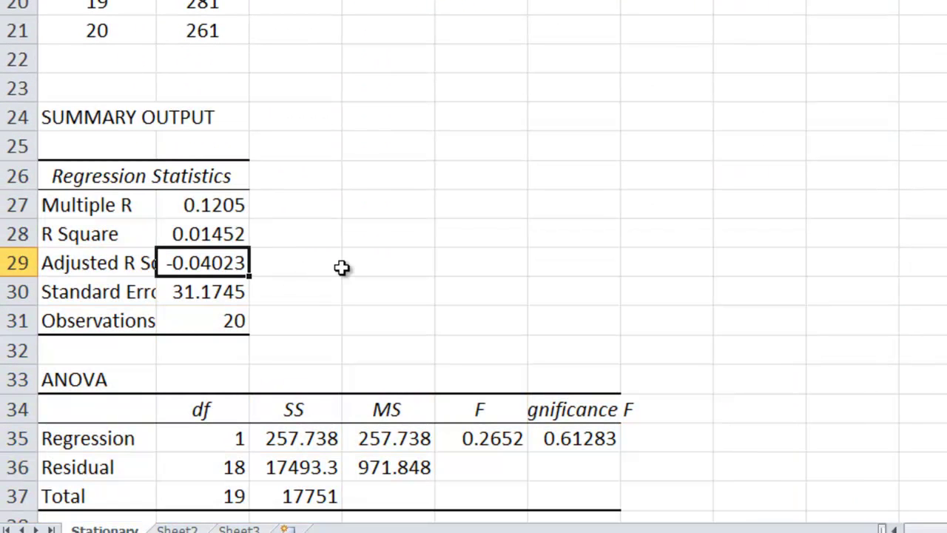
{"action": "scroll", "coordinate": [342, 268], "scroll_direction": "down", "scroll_amount": 2}
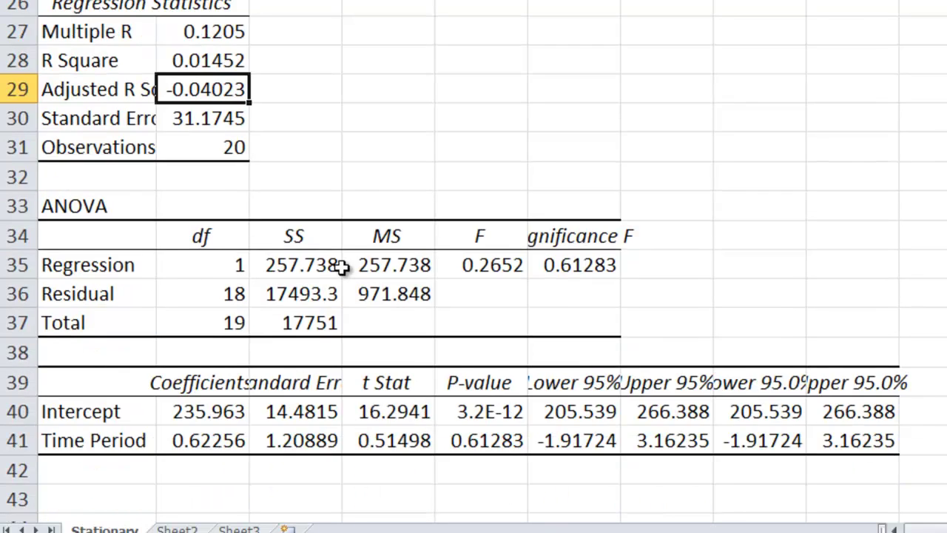
{"action": "scroll", "coordinate": [342, 268], "scroll_direction": "down", "scroll_amount": 1}
{"action": "left_click", "coordinate": [482, 355]}
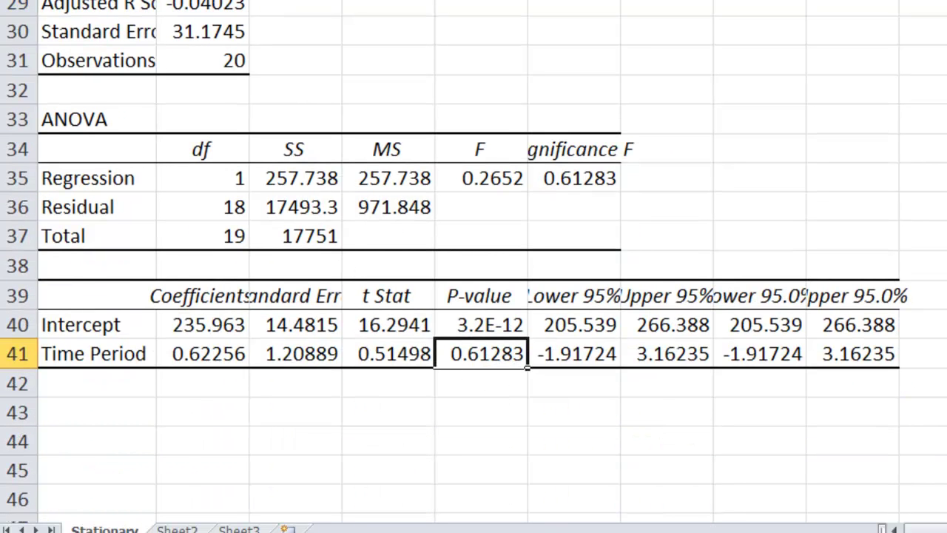
{"action": "left_click", "coordinate": [359, 5]}
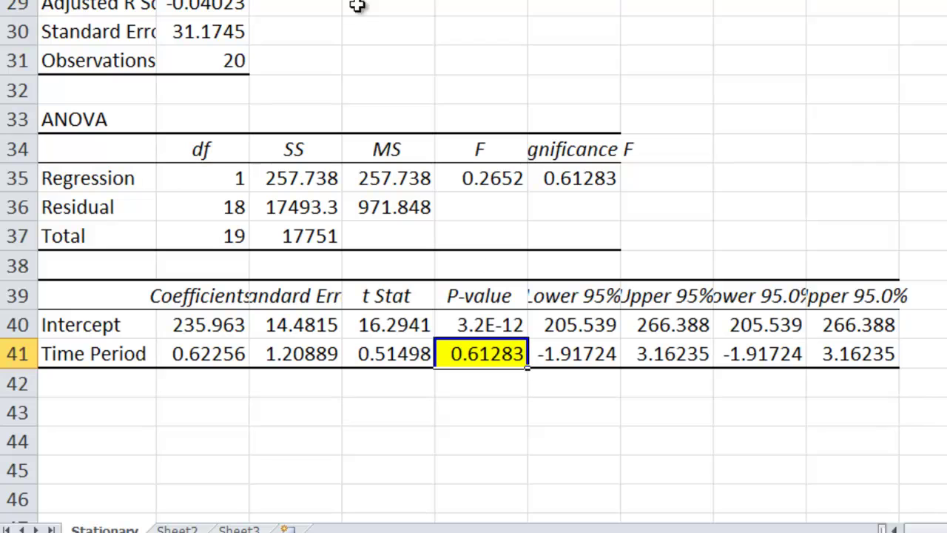
{"action": "left_click", "coordinate": [496, 390]}
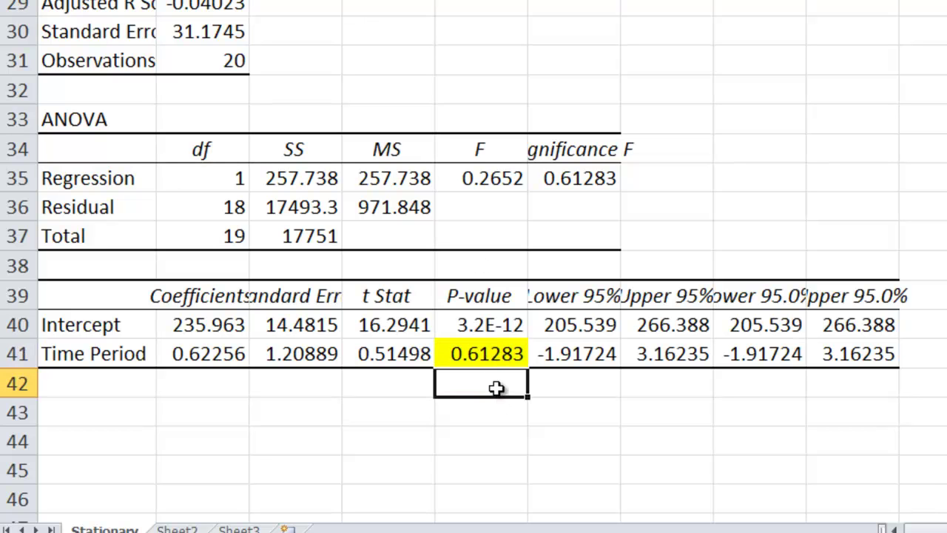
{"action": "left_click", "coordinate": [484, 355]}
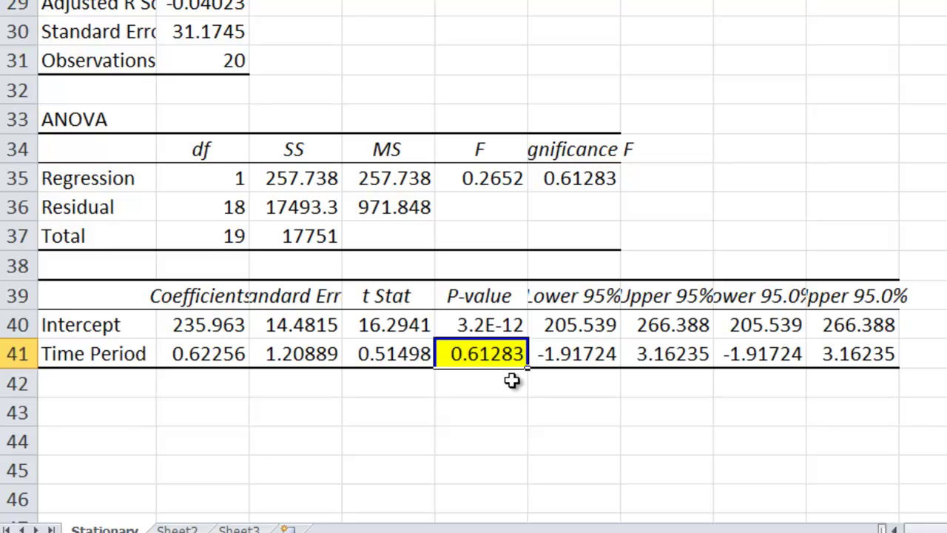
Move the Sales chart out of the way, below the data, so that it starts at about row 22.
{"action": "scroll", "coordinate": [512, 380], "scroll_direction": "up", "scroll_amount": 8}
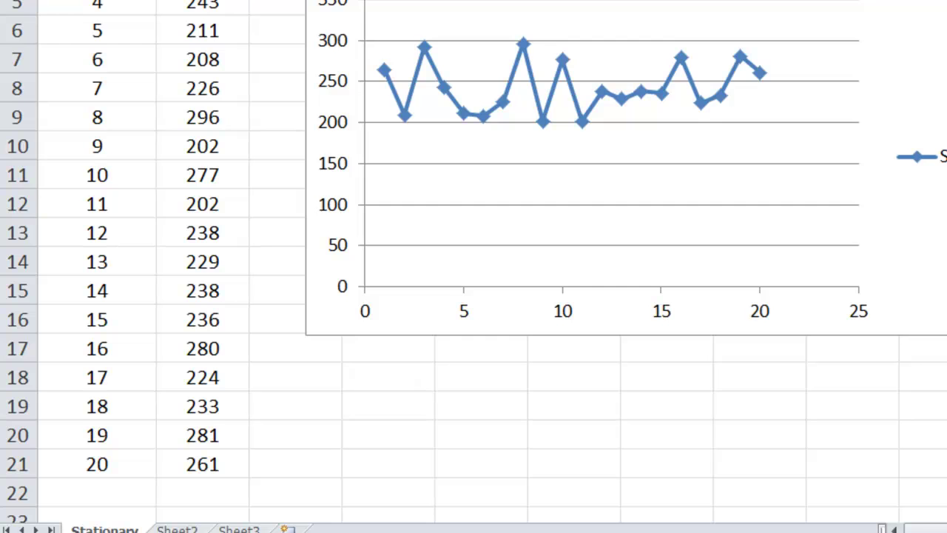
{"action": "left_click", "coordinate": [688, 258]}
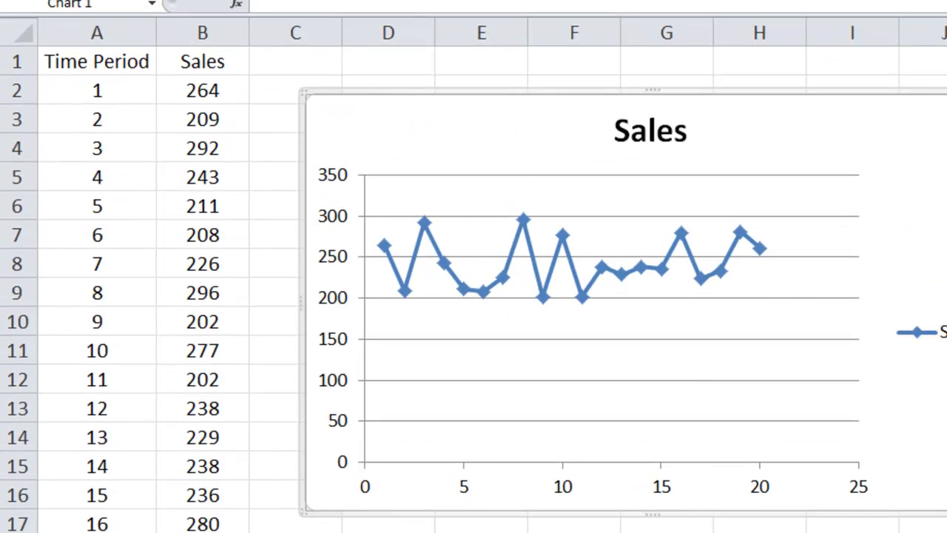
{"action": "key", "text": "Delete"}
Enter the column header "Naïve" in cell C1.
{"action": "left_click", "coordinate": [289, 67]}
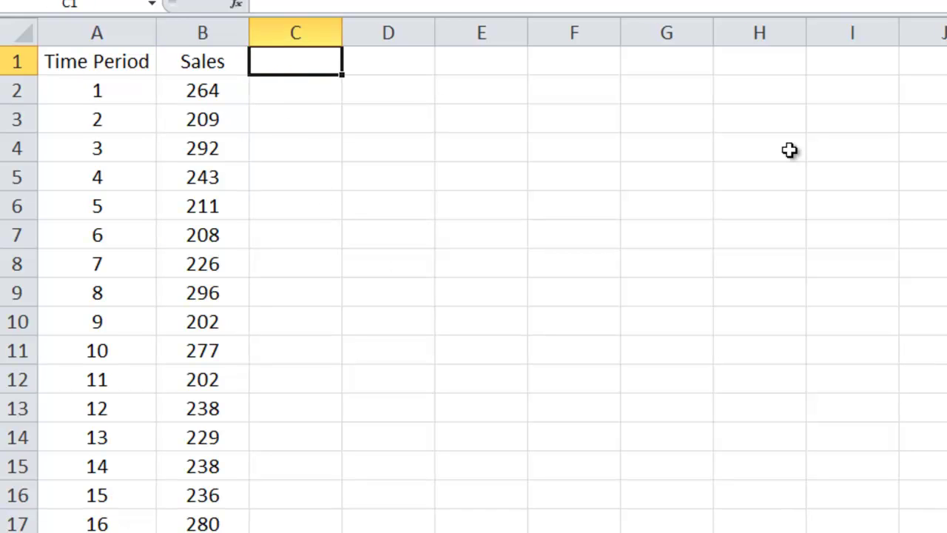
{"action": "type", "text": "Naive"}
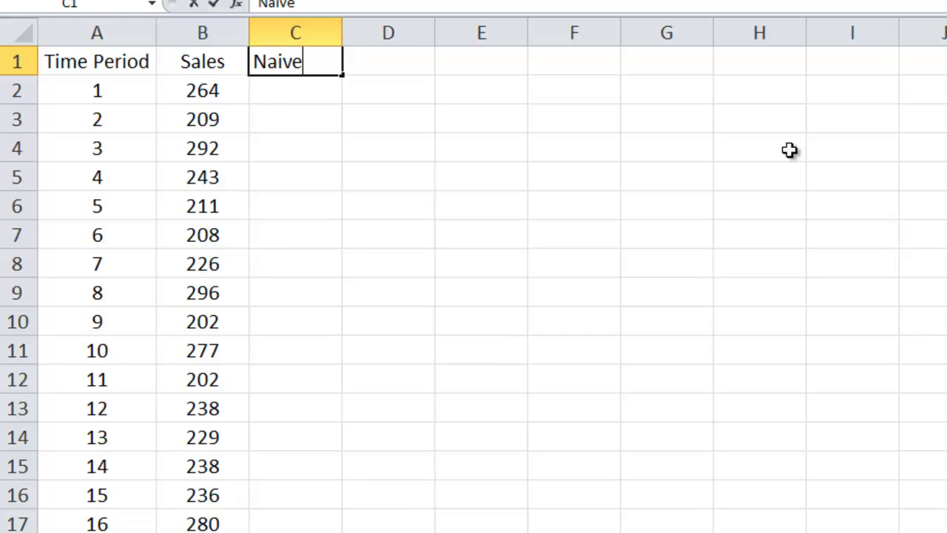
{"action": "key", "text": "Tab"}
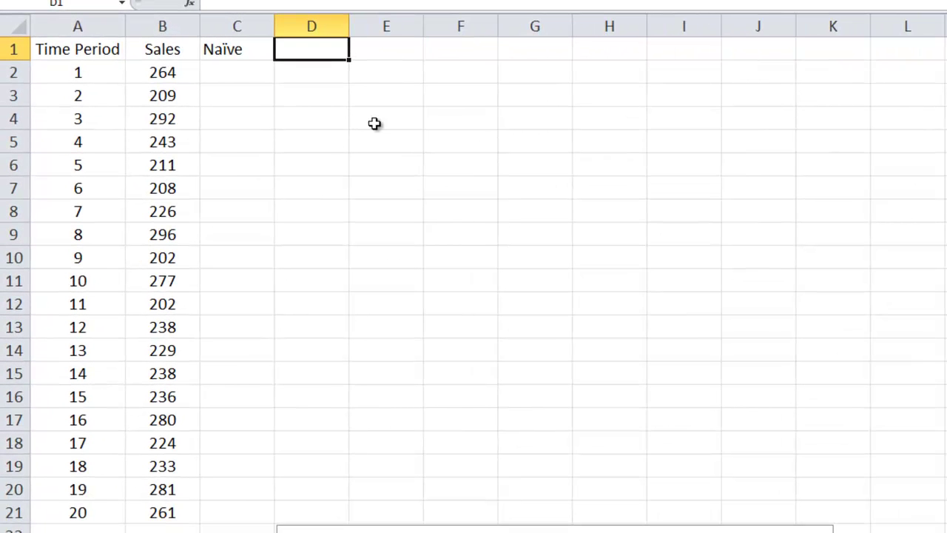
{"action": "left_click", "coordinate": [244, 52]}
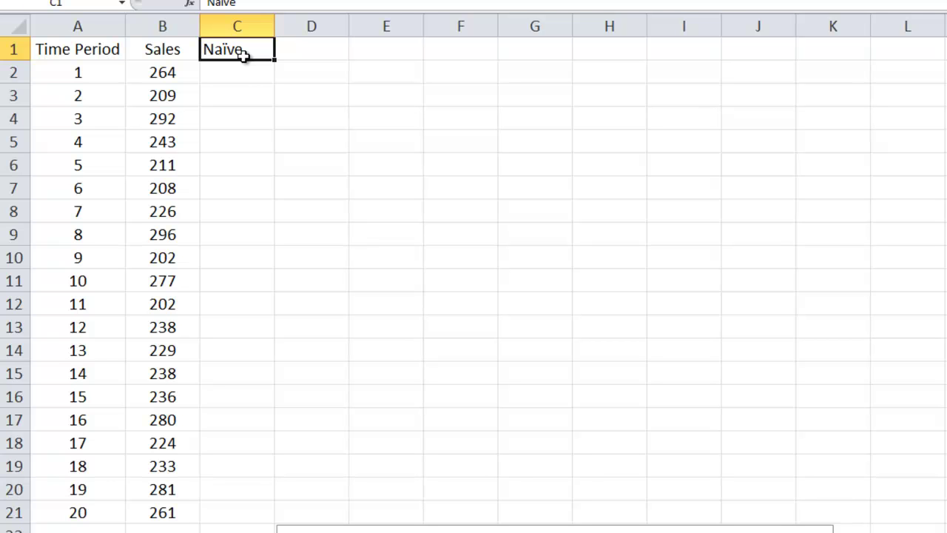
Enter the naïve forecast formula =B2 in cell C3 for time period 2.
{"action": "left_click", "coordinate": [225, 96]}
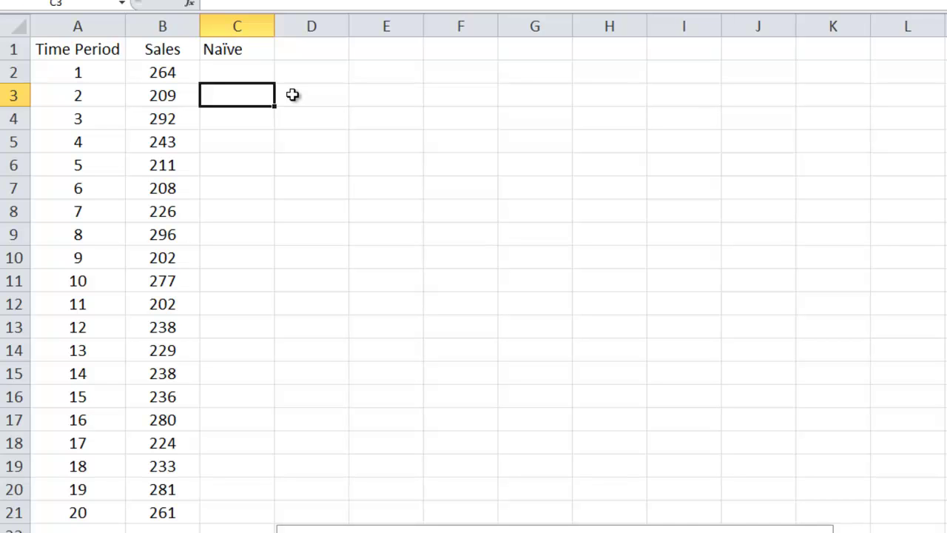
{"action": "type", "text": "="}
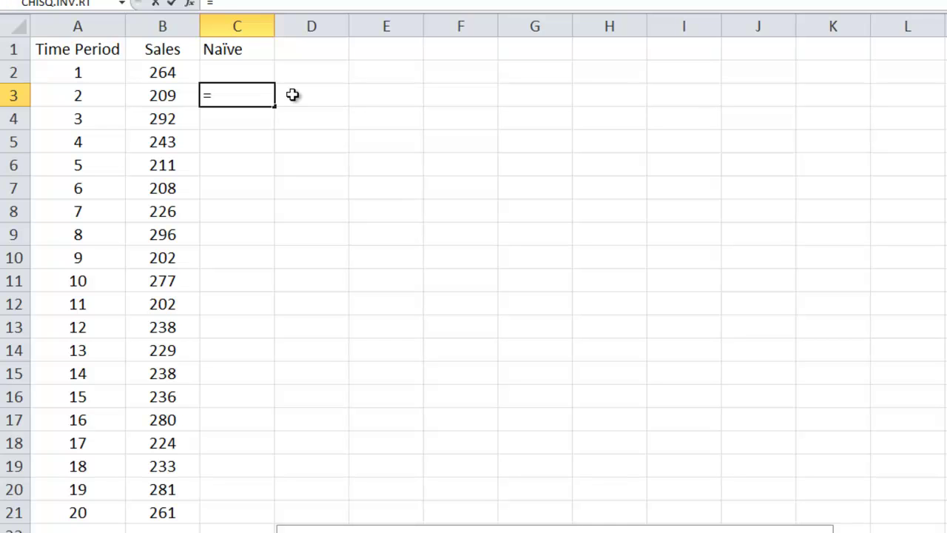
{"action": "key", "text": "Up"}
{"action": "key", "text": "Left"}
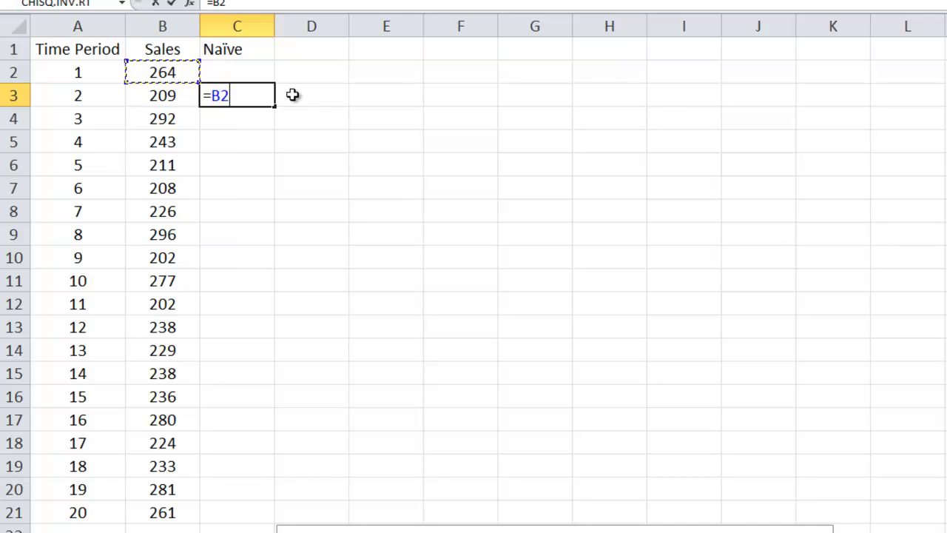
{"action": "key", "text": "Return"}
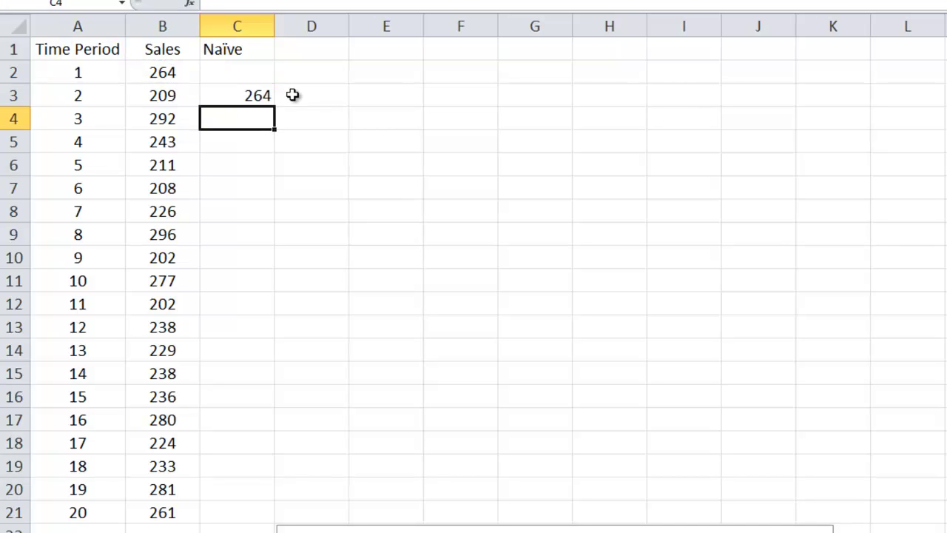
Fill the naïve forecast formula from C3 down through C22.
{"action": "left_click", "coordinate": [270, 98]}
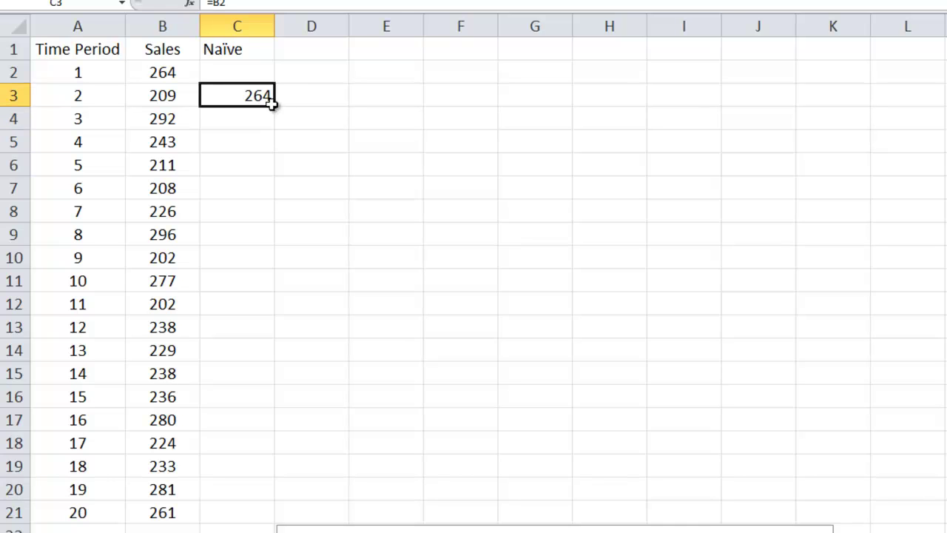
{"action": "left_click_drag", "start_coordinate": [275, 108], "coordinate": [281, 530]}
{"action": "left_click", "coordinate": [248, 528]}
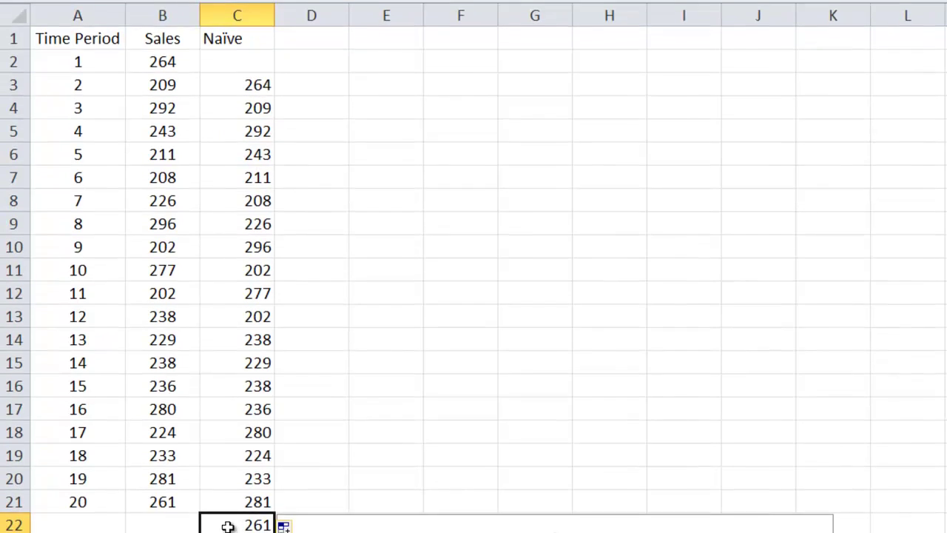
{"action": "left_click", "coordinate": [87, 520]}
{"action": "left_click", "coordinate": [236, 522]}
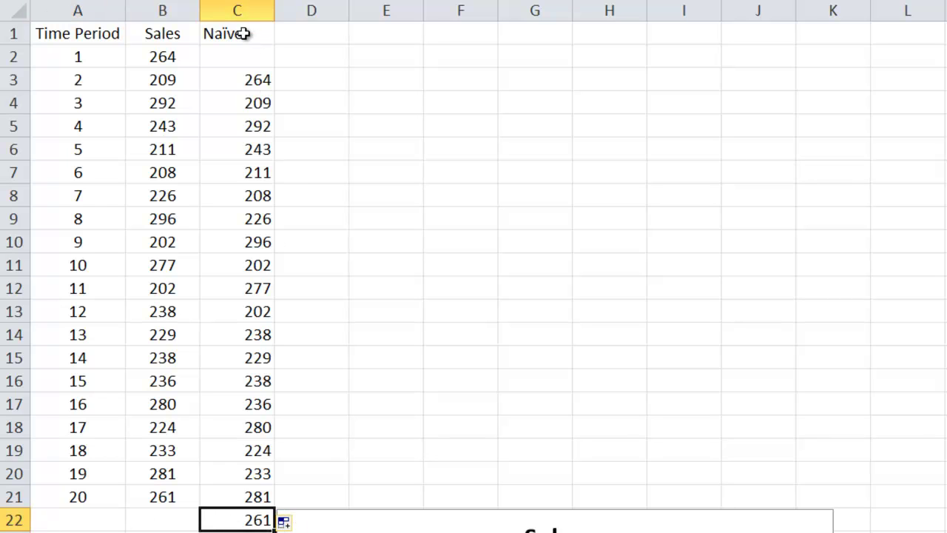
Center the contents of the Naïve column, C1:C22.
{"action": "left_click_drag", "start_coordinate": [243, 29], "coordinate": [259, 518]}
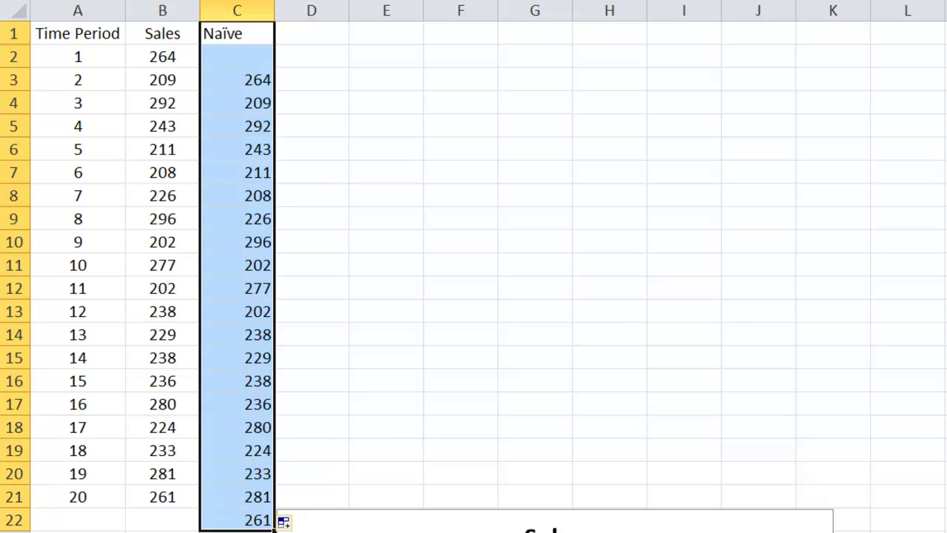
{"action": "key", "text": "alt+h"}
{"action": "key", "text": "a"}
{"action": "key", "text": "c"}
{"action": "left_click", "coordinate": [307, 59]}
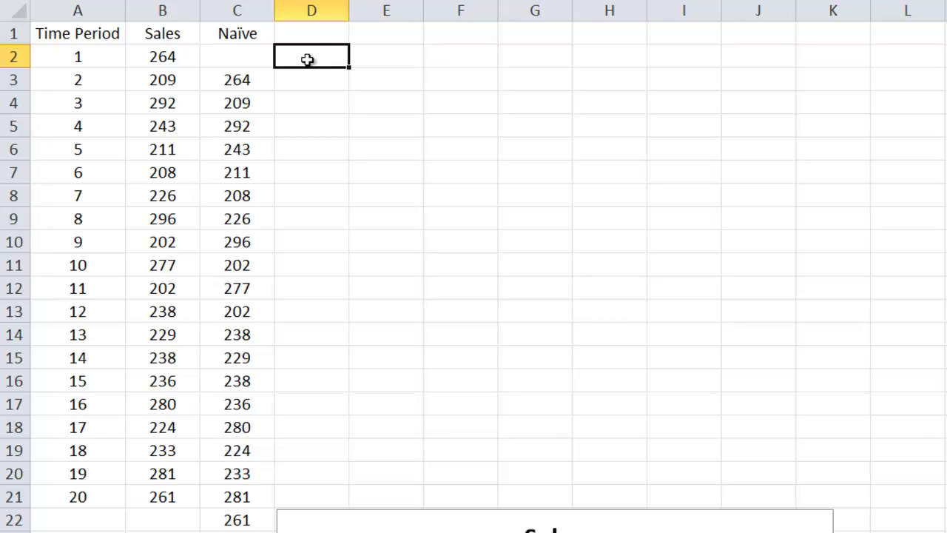
Enter the header "Moving Average" in D1 and autofit column D to it.
{"action": "left_click", "coordinate": [313, 35]}
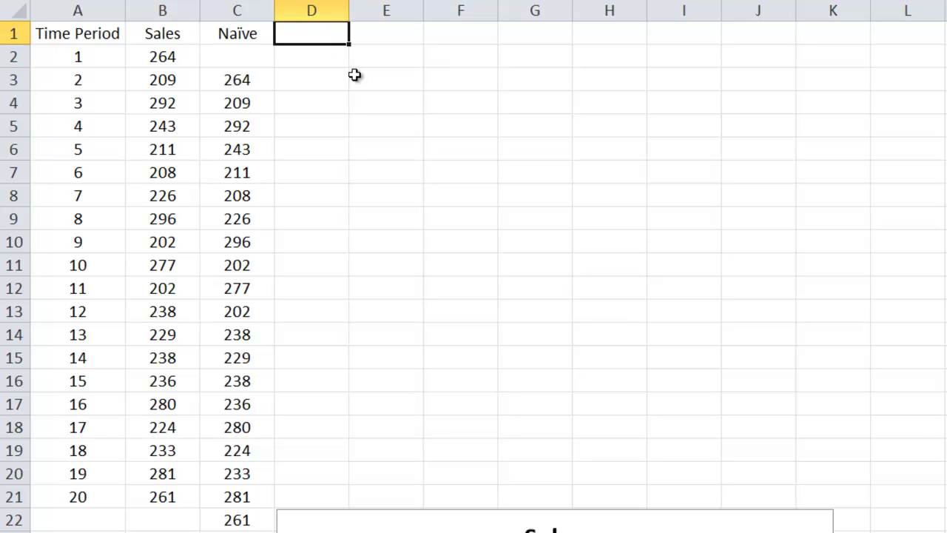
{"action": "type", "text": "Moving Av"}
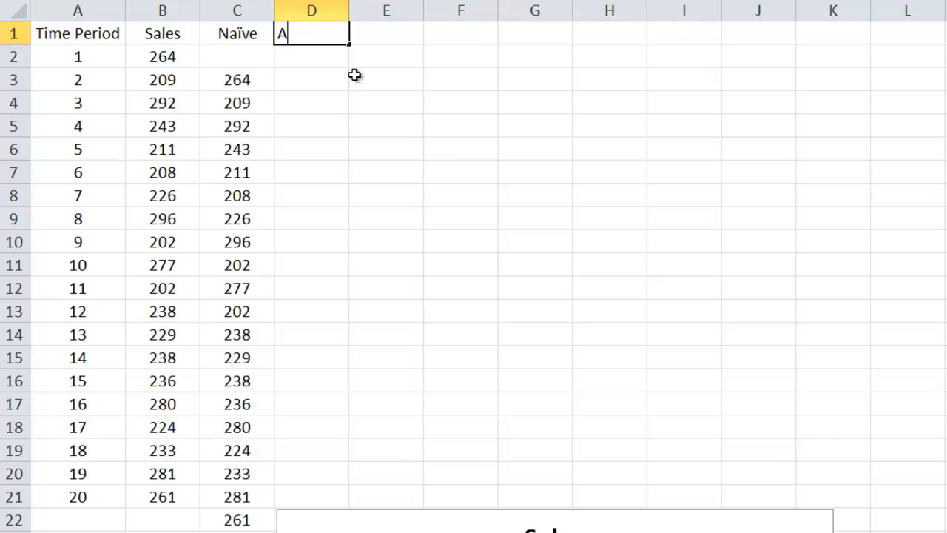
{"action": "type", "text": "erage"}
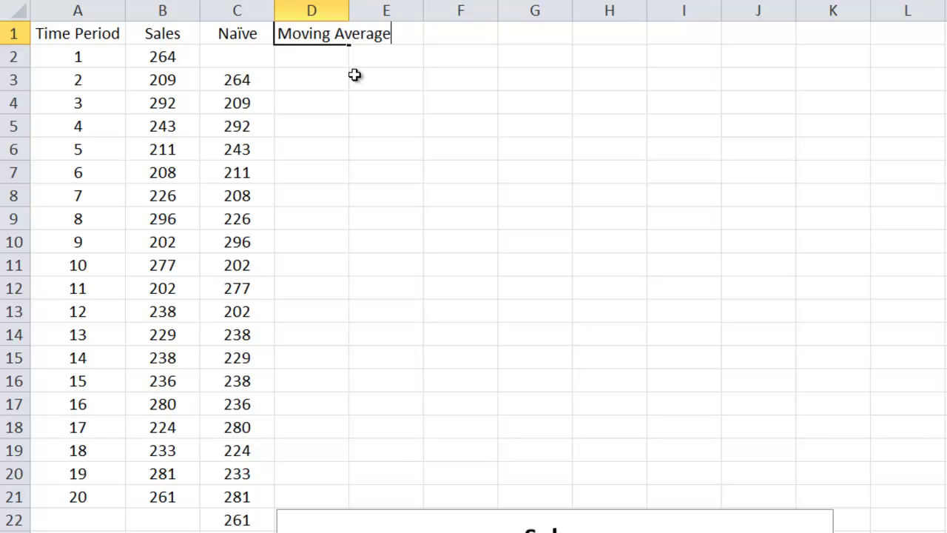
{"action": "key", "text": "Return"}
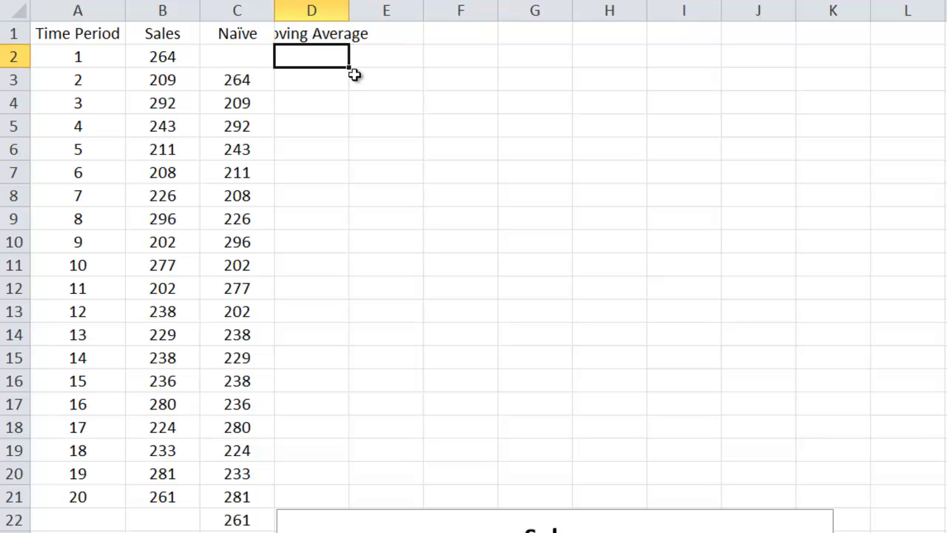
{"action": "double_click", "coordinate": [349, 10]}
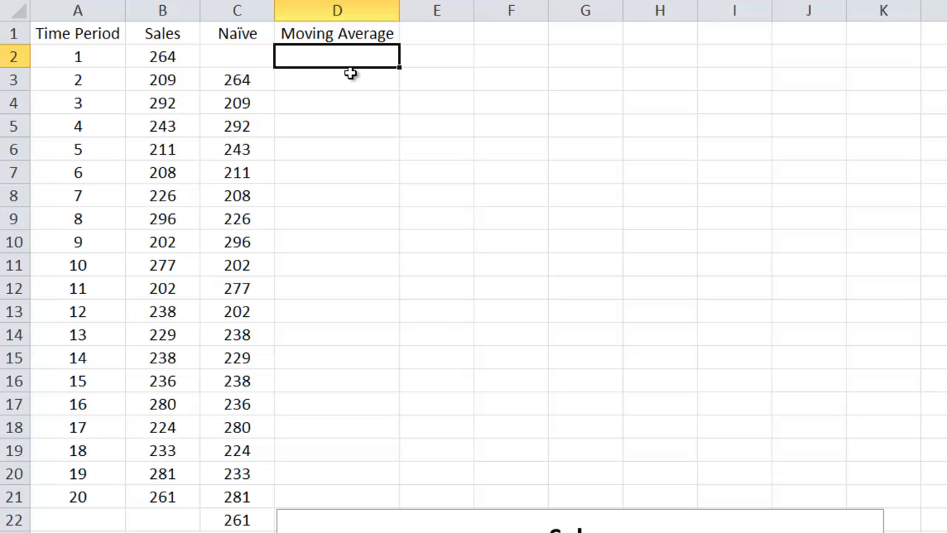
Mark the periods without a forecast by entering X in D2, D3, D4 and C2.
{"action": "type", "text": "X"}
{"action": "key", "text": "Return"}
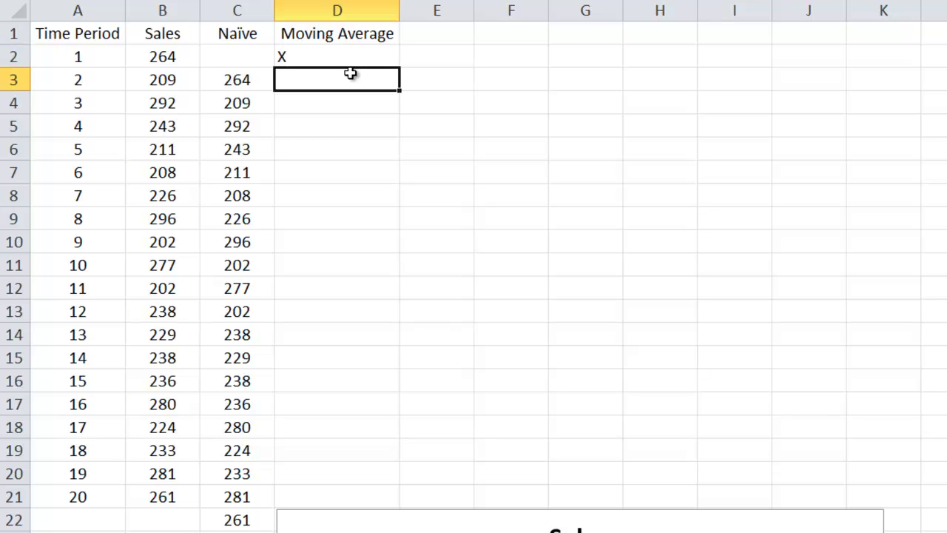
{"action": "key", "text": "Up"}
{"action": "key", "text": "Down"}
{"action": "type", "text": "X"}
{"action": "key", "text": "Return"}
{"action": "type", "text": "X"}
{"action": "key", "text": "Up"}
{"action": "key", "text": "Up"}
{"action": "key", "text": "Left"}
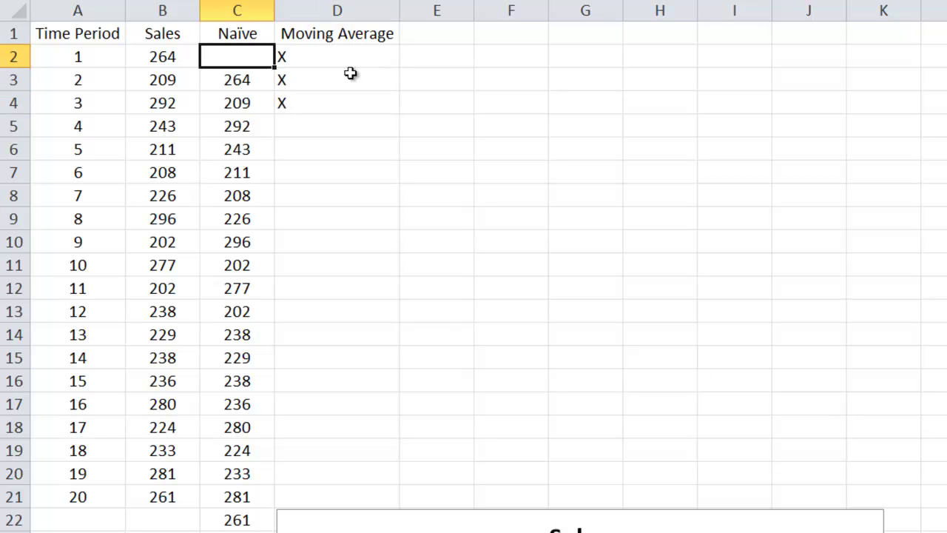
{"action": "type", "text": "X"}
{"action": "key", "text": "Return"}
Enter the three-period moving average formula =AVERAGE(B2:B4) in cell D5.
{"action": "key", "text": "Right"}
{"action": "key", "text": "Right"}
{"action": "key", "text": "Down"}
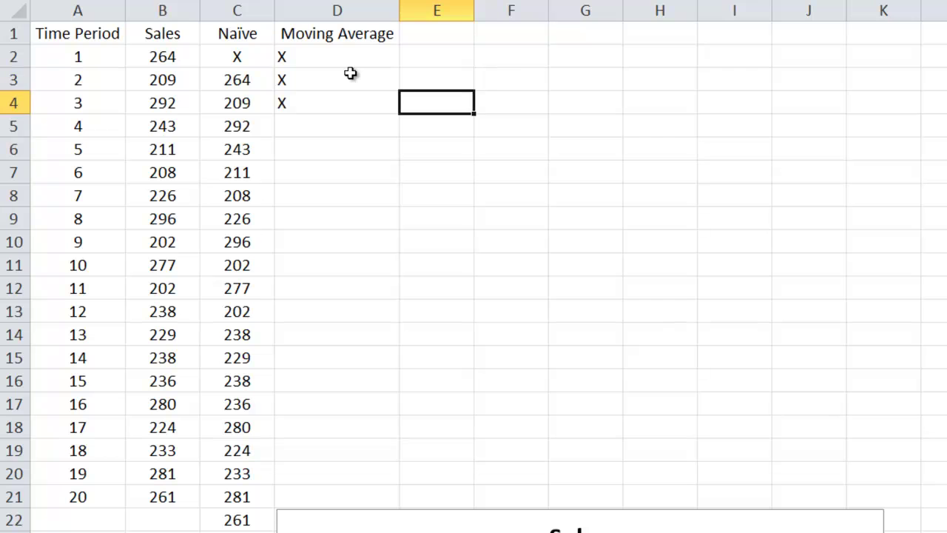
{"action": "key", "text": "Down"}
{"action": "key", "text": "Left"}
{"action": "type", "text": "="}
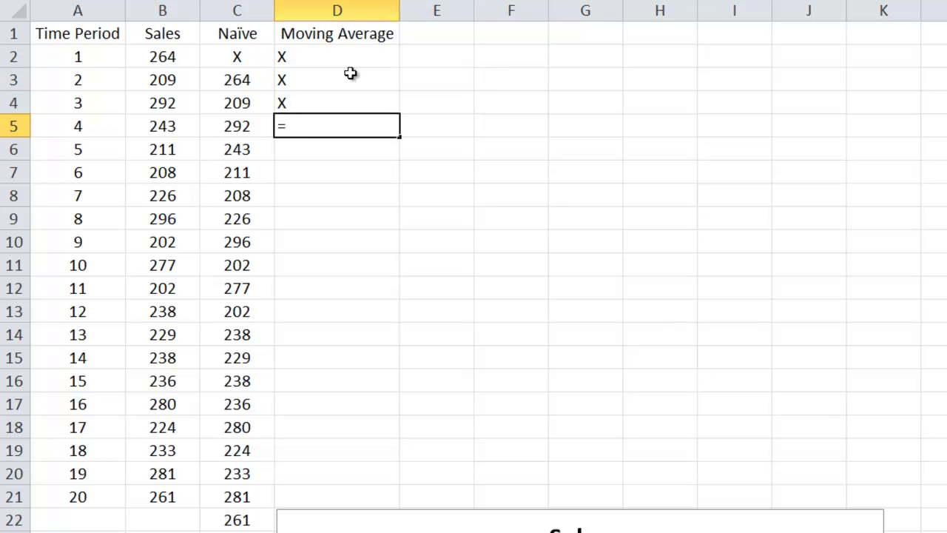
{"action": "type", "text": "average("}
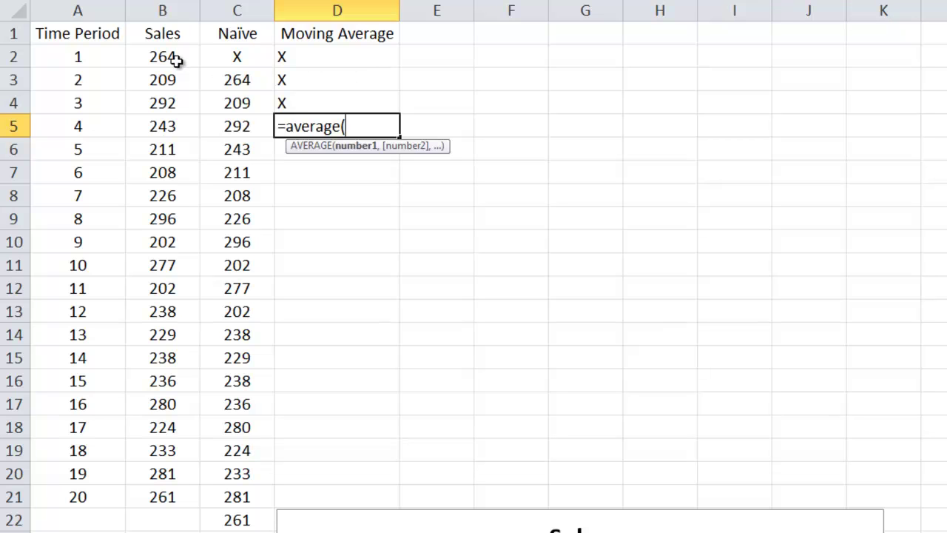
{"action": "left_click_drag", "start_coordinate": [177, 59], "coordinate": [173, 106]}
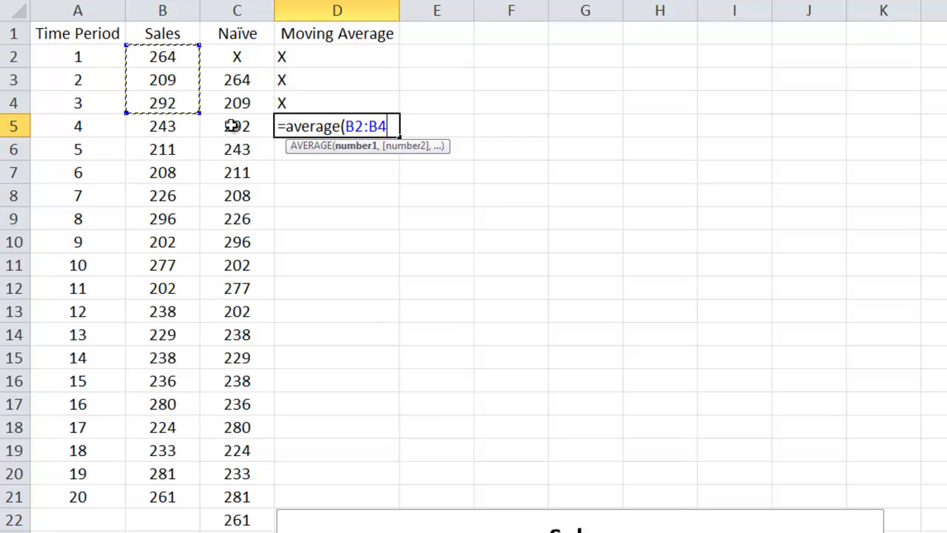
{"action": "type", "text": ")"}
{"action": "key", "text": "Return"}
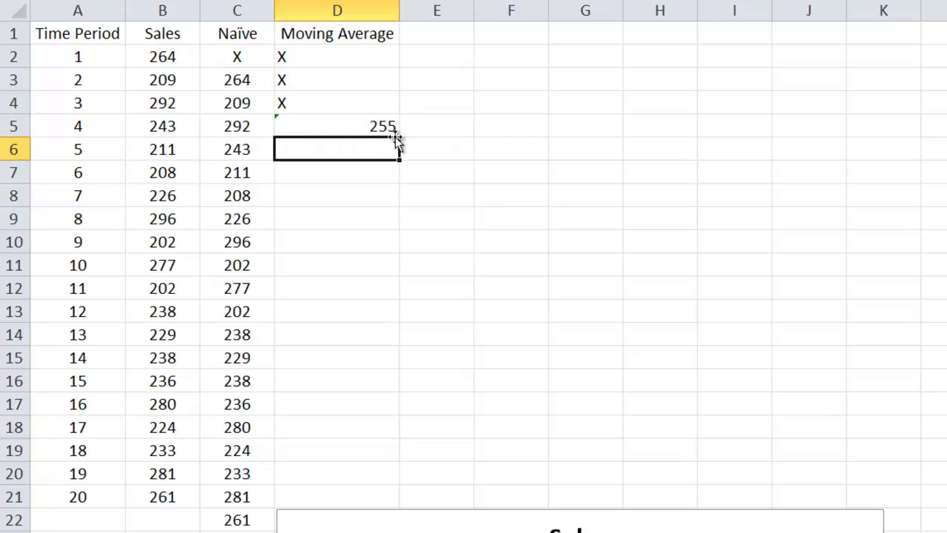
Fill the moving average formula from D5 down through row 22.
{"action": "left_click", "coordinate": [360, 126]}
{"action": "left_click_drag", "start_coordinate": [400, 138], "coordinate": [367, 520]}
{"action": "left_click", "coordinate": [501, 521]}
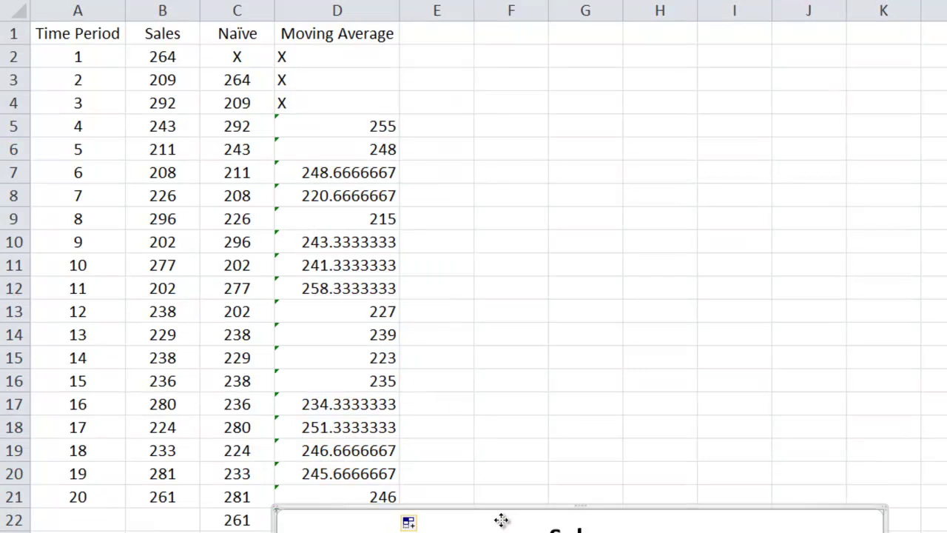
Move the sales chart down clear of row 22 and check the naïve and moving average forecasts in C22 and D22.
{"action": "left_click_drag", "start_coordinate": [501, 520], "coordinate": [621, 532]}
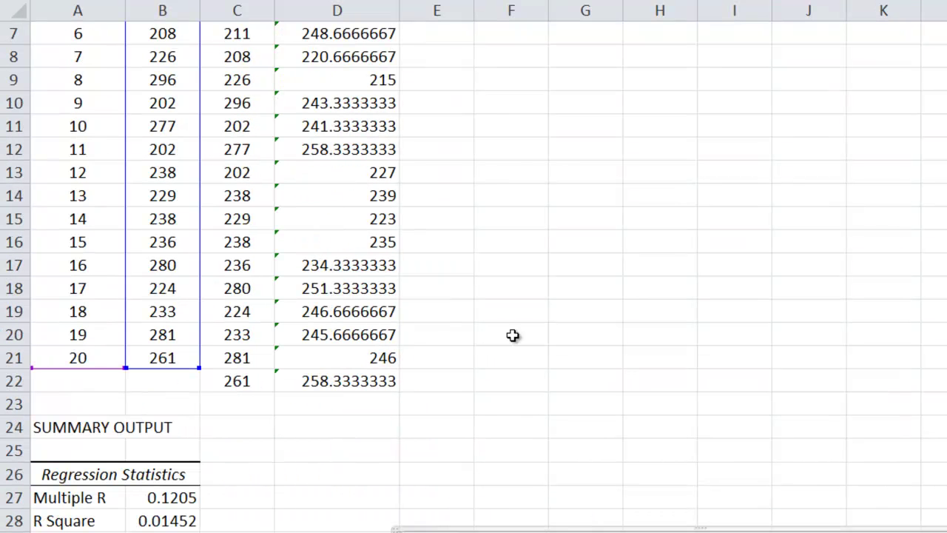
{"action": "scroll", "coordinate": [490, 328], "scroll_direction": "up", "scroll_amount": 2}
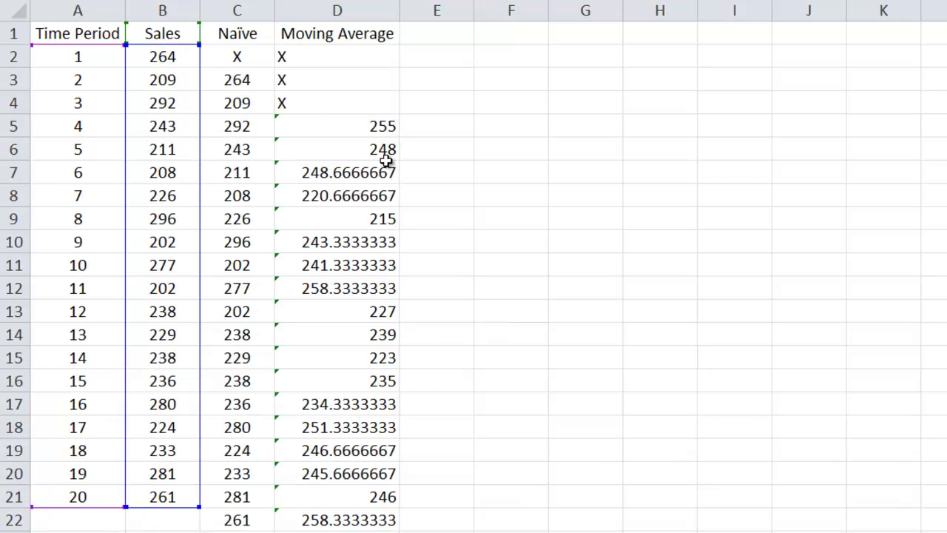
{"action": "left_click", "coordinate": [261, 523]}
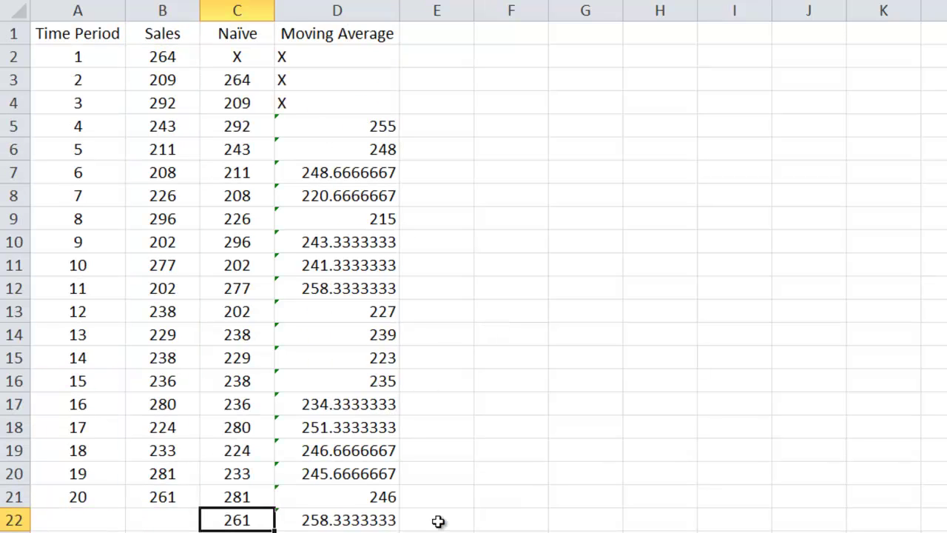
{"action": "left_click", "coordinate": [348, 518]}
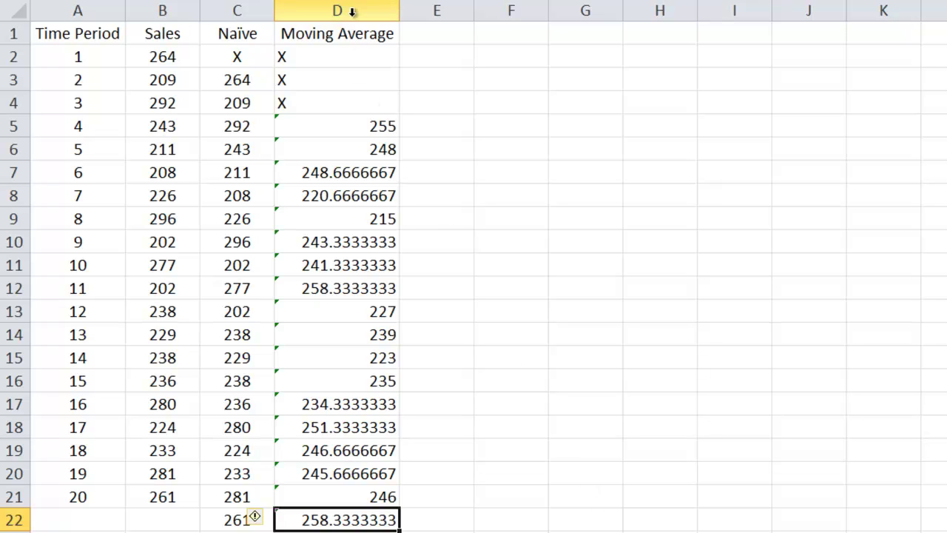
Center-align the moving average column in D1:D22.
{"action": "left_click_drag", "start_coordinate": [353, 31], "coordinate": [350, 509]}
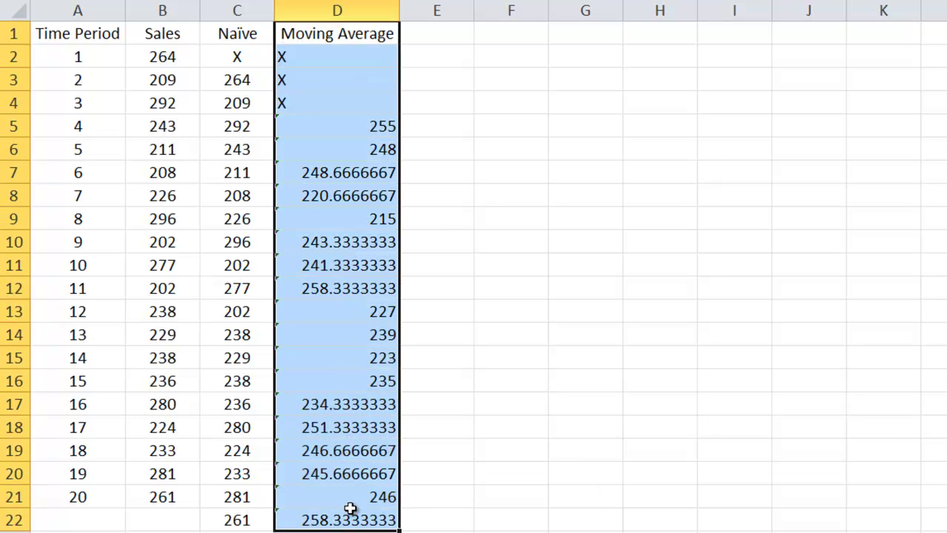
{"action": "key", "text": "alt+h"}
{"action": "key", "text": "a"}
{"action": "key", "text": "c"}
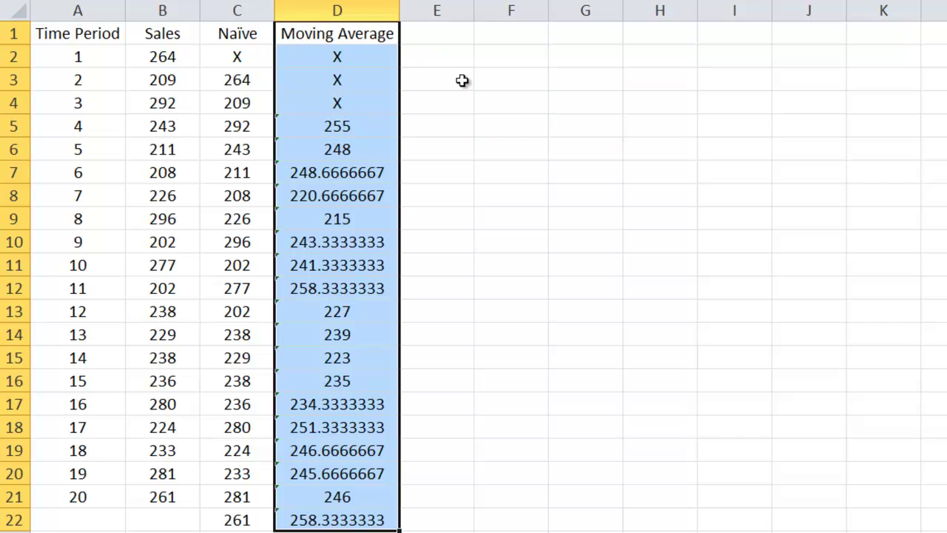
Enter the header "Weighted Moving Average" in E1 and autofit column E to it.
{"action": "left_click", "coordinate": [449, 36]}
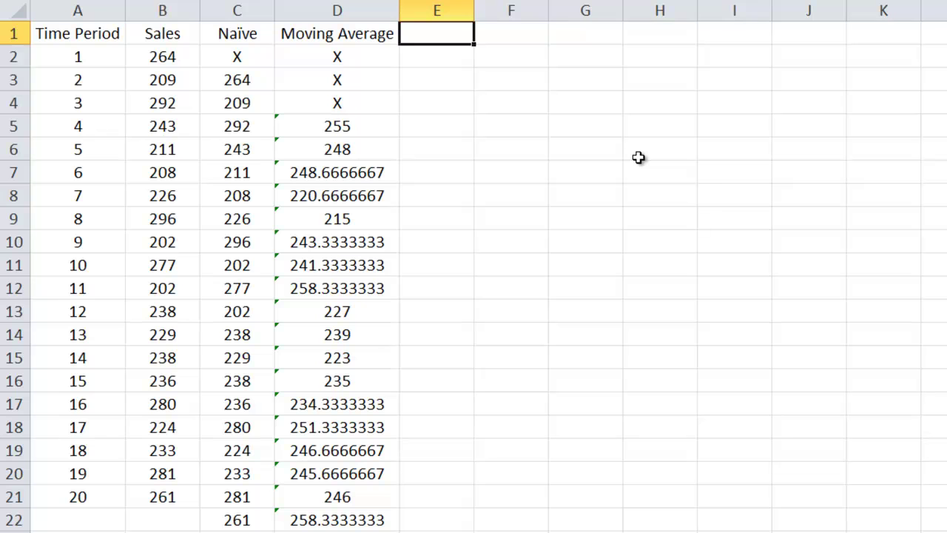
{"action": "type", "text": "Weighted"}
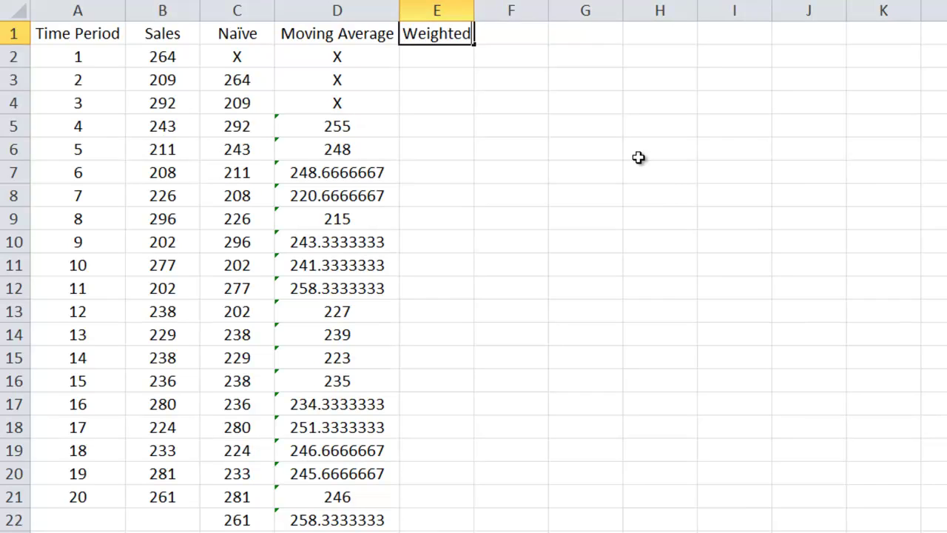
{"action": "type", "text": " Moving Averag"}
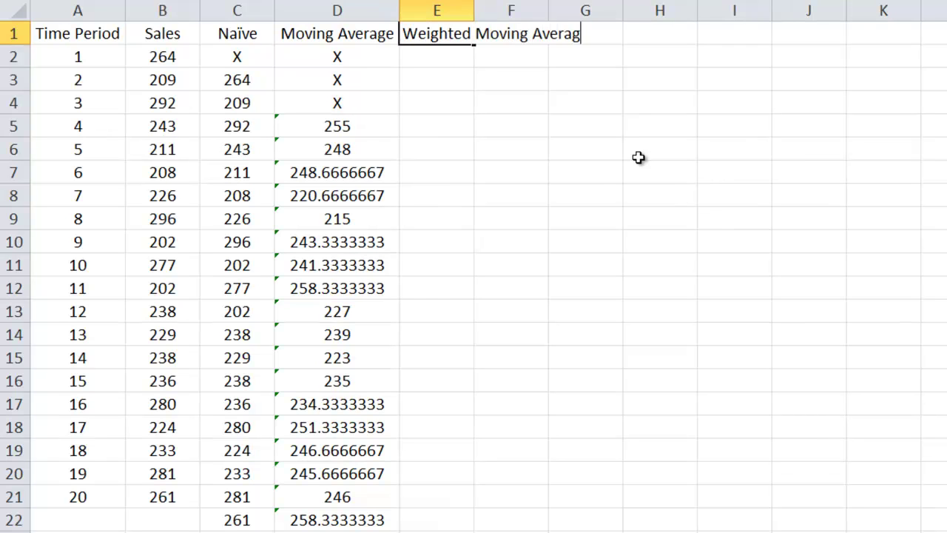
{"action": "type", "text": "e"}
{"action": "key", "text": "Return"}
{"action": "double_click", "coordinate": [474, 11]}
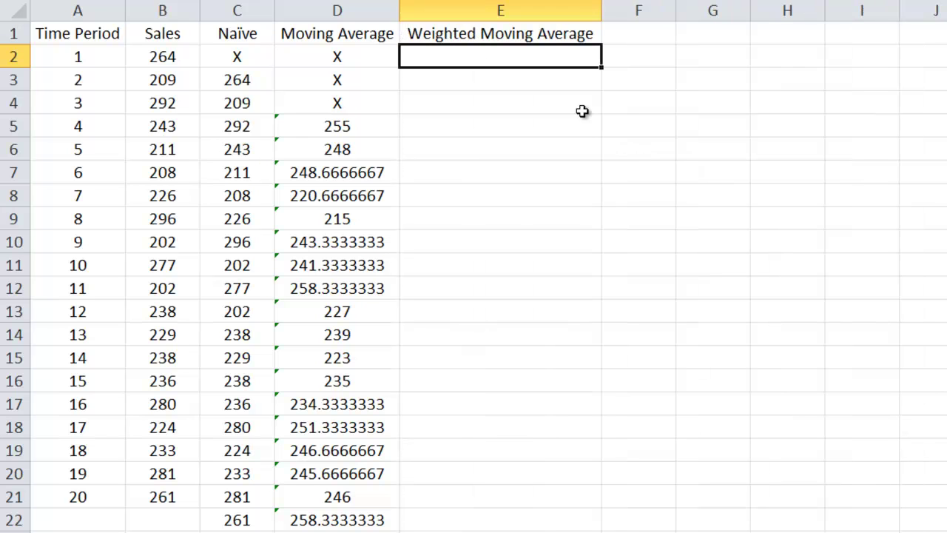
Mark the periods without a weighted moving average forecast by entering X in E2, E3 and E4.
{"action": "type", "text": "X"}
{"action": "key", "text": "Return"}
{"action": "type", "text": "X"}
{"action": "key", "text": "Return"}
{"action": "type", "text": "X"}
{"action": "key", "text": "Return"}
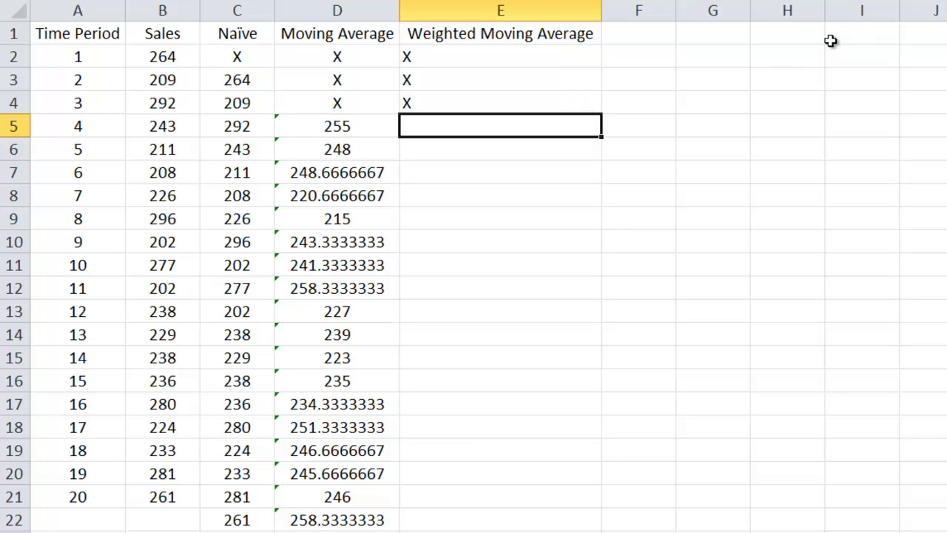
Enter the header "Weights" in F1 and the weights 0.1, 0.3 and 0.6 in F2, F3 and F4.
{"action": "left_click", "coordinate": [639, 35]}
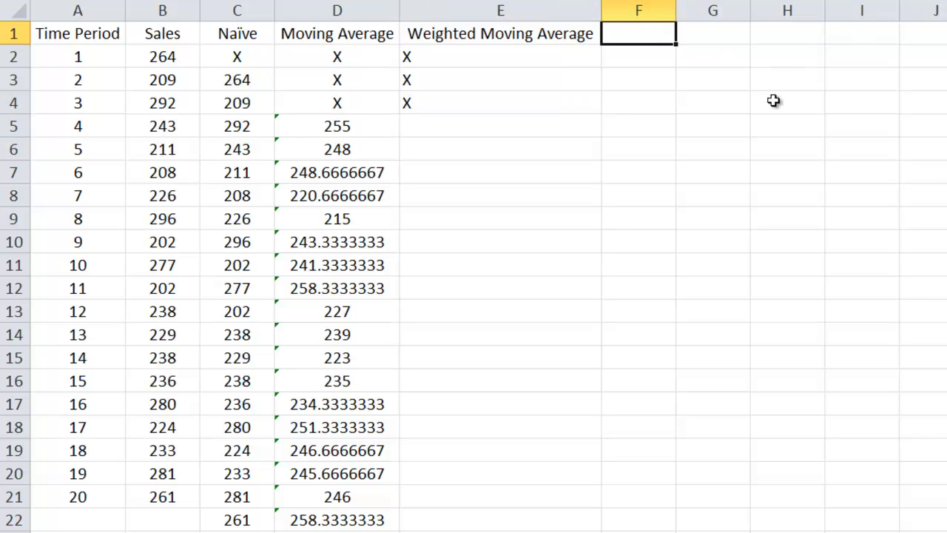
{"action": "type", "text": "Weights"}
{"action": "key", "text": "Return"}
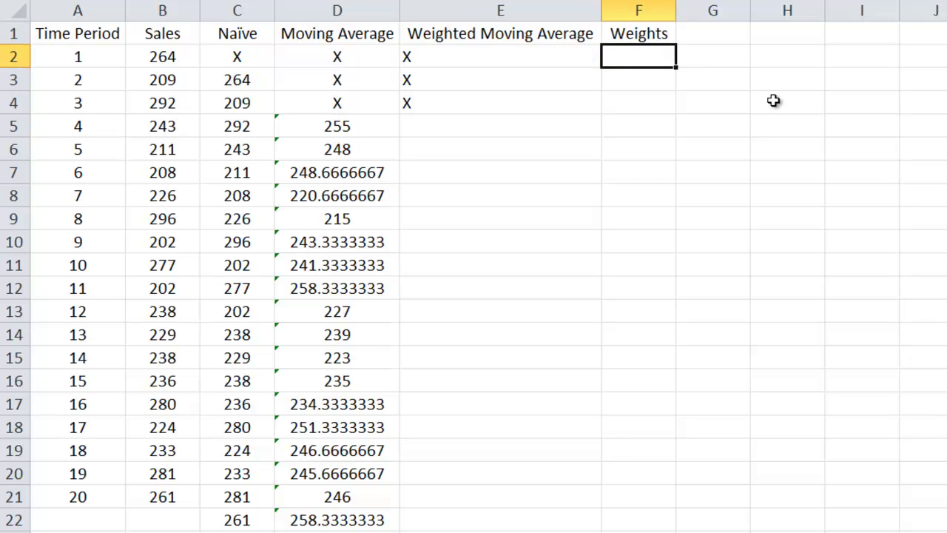
{"action": "type", "text": "0."}
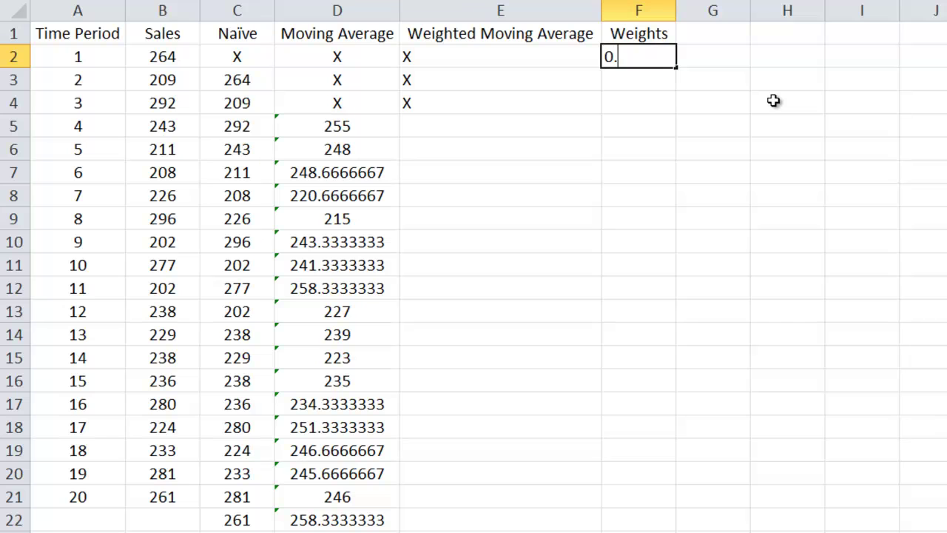
{"action": "type", "text": "1"}
{"action": "key", "text": "Return"}
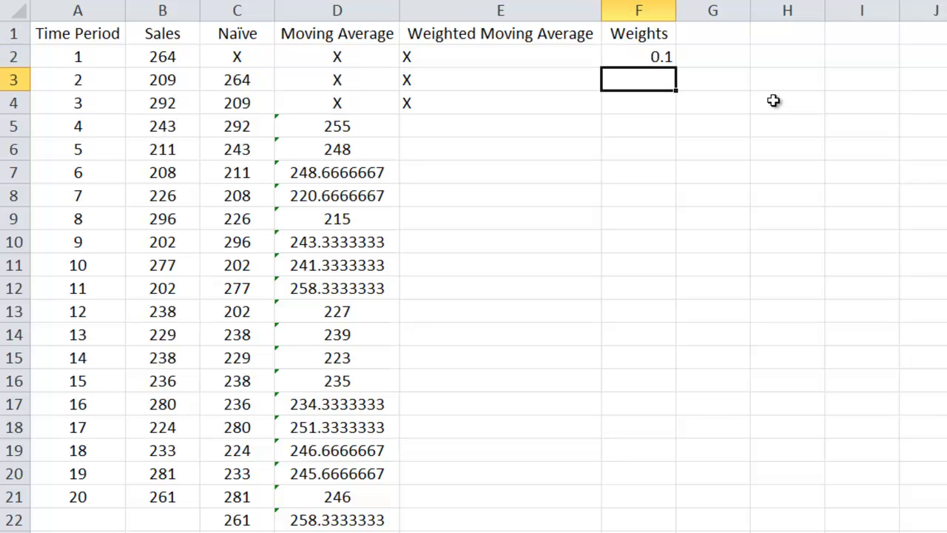
{"action": "type", "text": "0"}
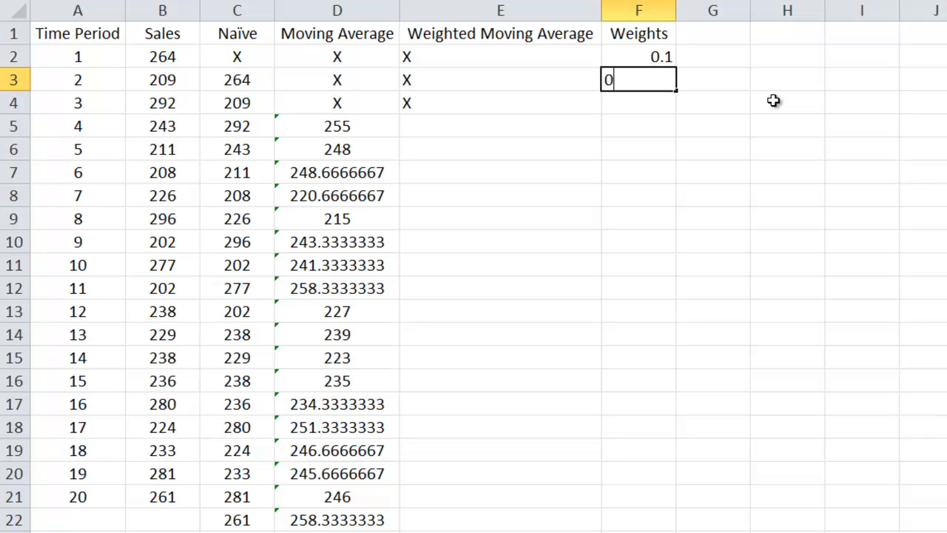
{"action": "type", "text": ".3"}
{"action": "key", "text": "Return"}
{"action": "type", "text": "0.6"}
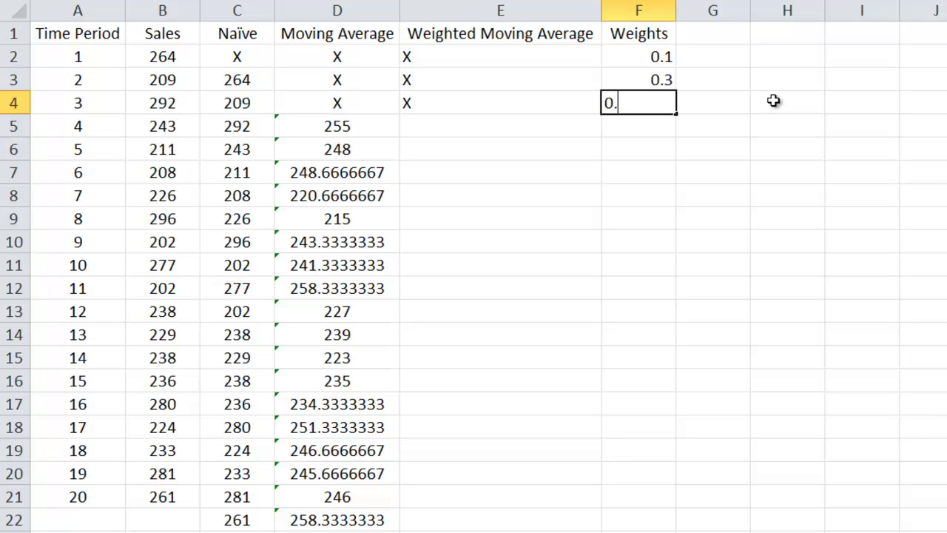
{"action": "key", "text": "Return"}
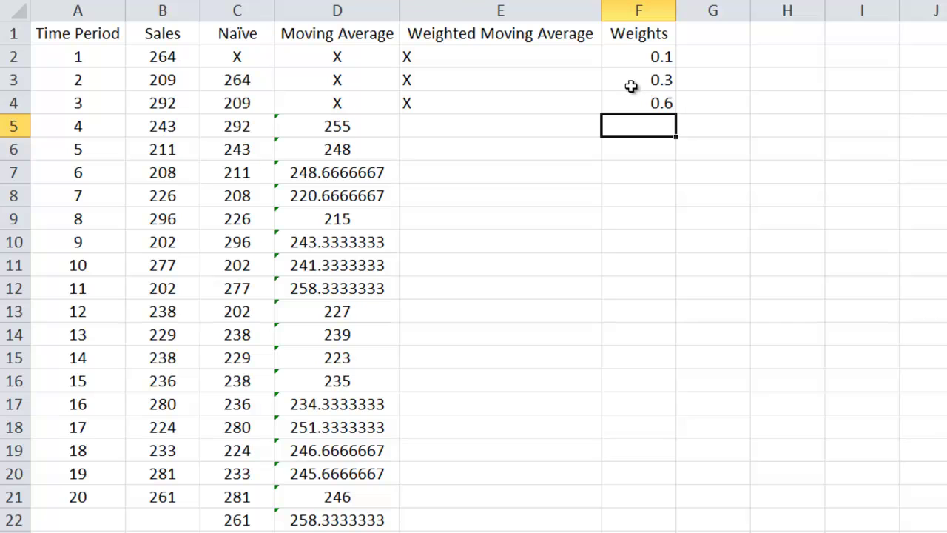
Review the three weights in F2:F4, comparing the most recent period's weight with those of the older periods.
{"action": "left_click", "coordinate": [648, 104]}
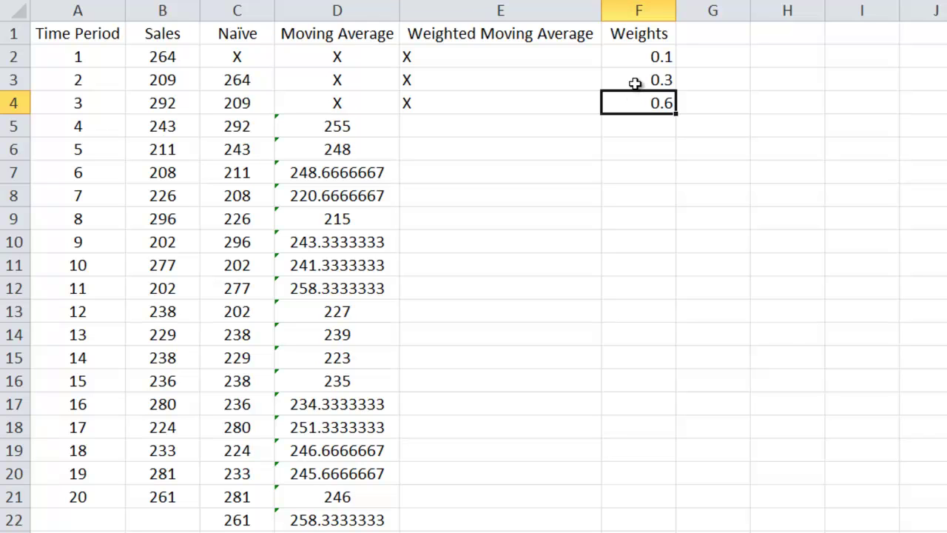
{"action": "left_click", "coordinate": [635, 81]}
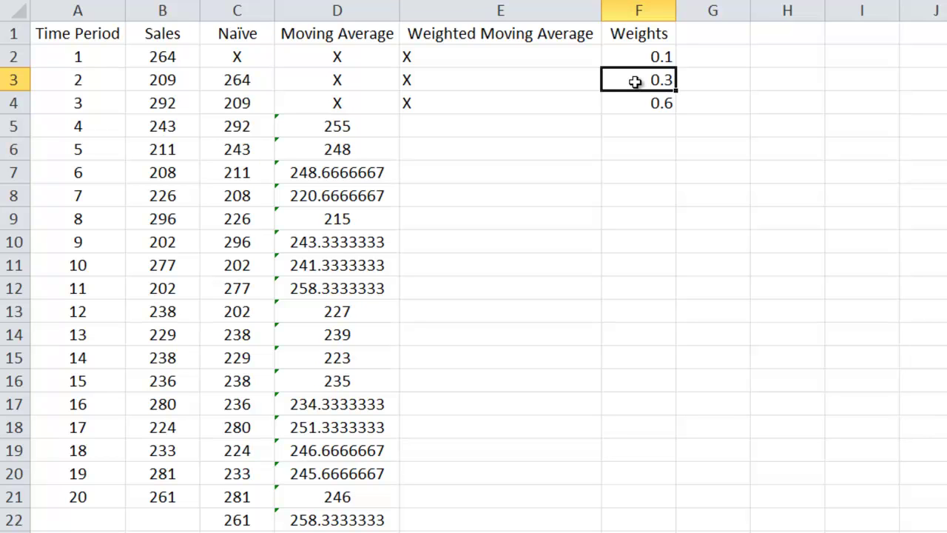
{"action": "left_click", "coordinate": [634, 55]}
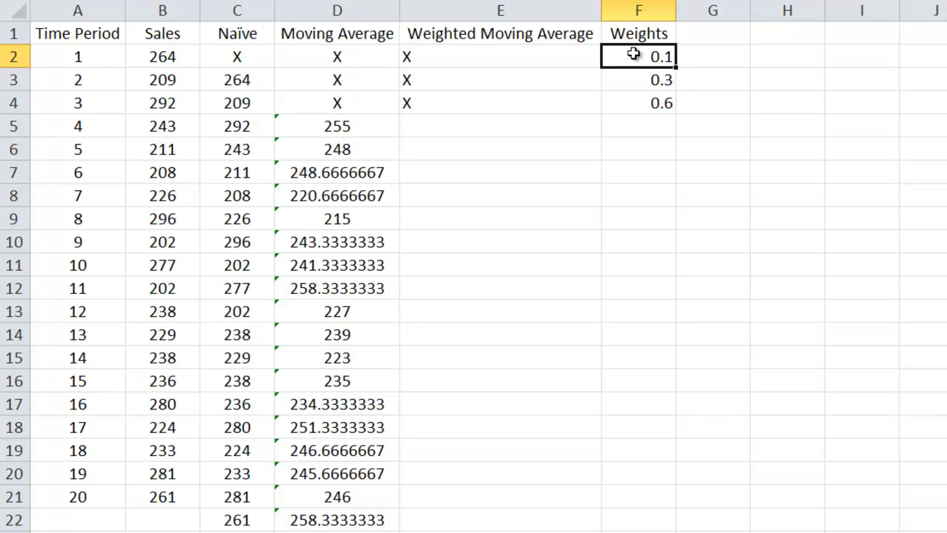
{"action": "left_click", "coordinate": [653, 101]}
{"action": "left_click", "coordinate": [653, 85]}
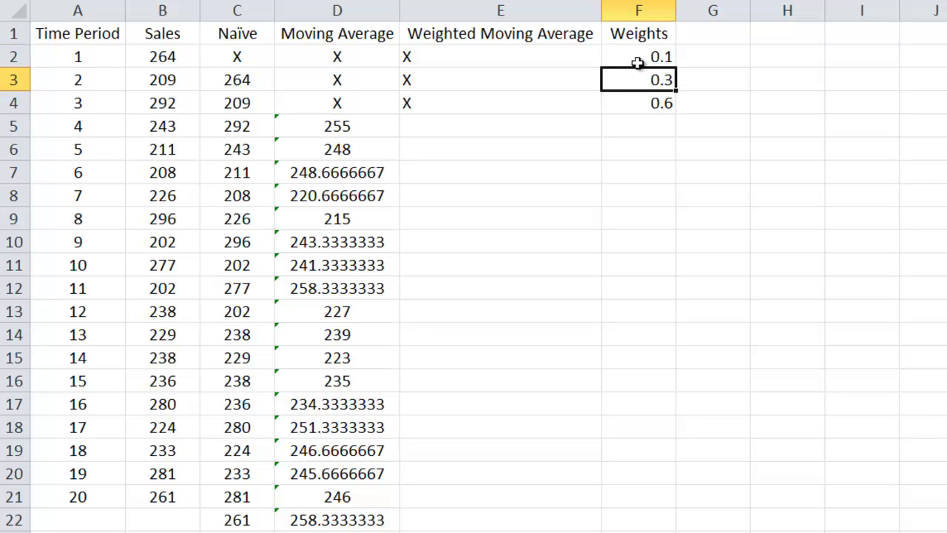
{"action": "left_click", "coordinate": [632, 102]}
{"action": "left_click", "coordinate": [632, 87]}
{"action": "left_click", "coordinate": [630, 57]}
{"action": "left_click", "coordinate": [633, 79]}
{"action": "left_click", "coordinate": [633, 104]}
{"action": "left_click", "coordinate": [628, 58]}
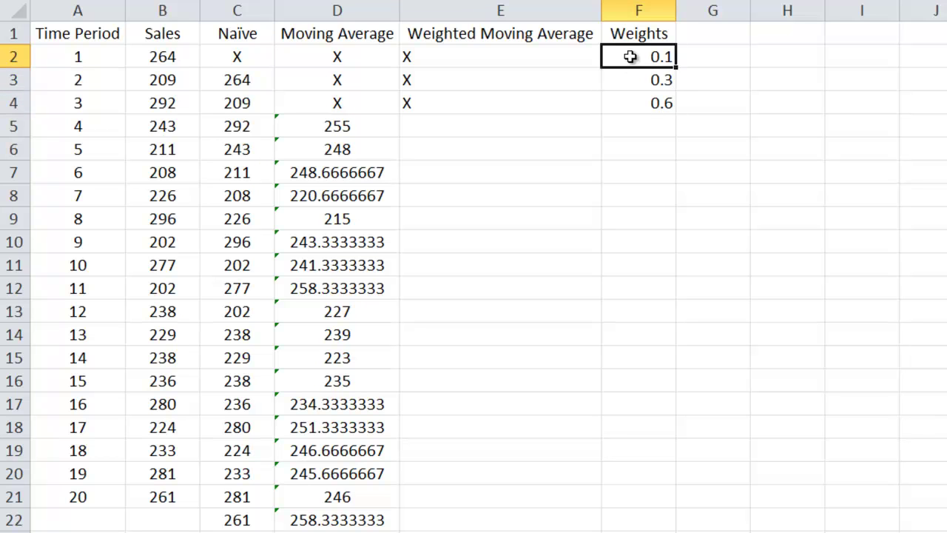
Enter the weighted moving average formula =SUMPRODUCT($F$2:$F$4,B2:B4) in cell E5, with the weights range as an absolute reference.
{"action": "left_click", "coordinate": [518, 125]}
{"action": "type", "text": "="}
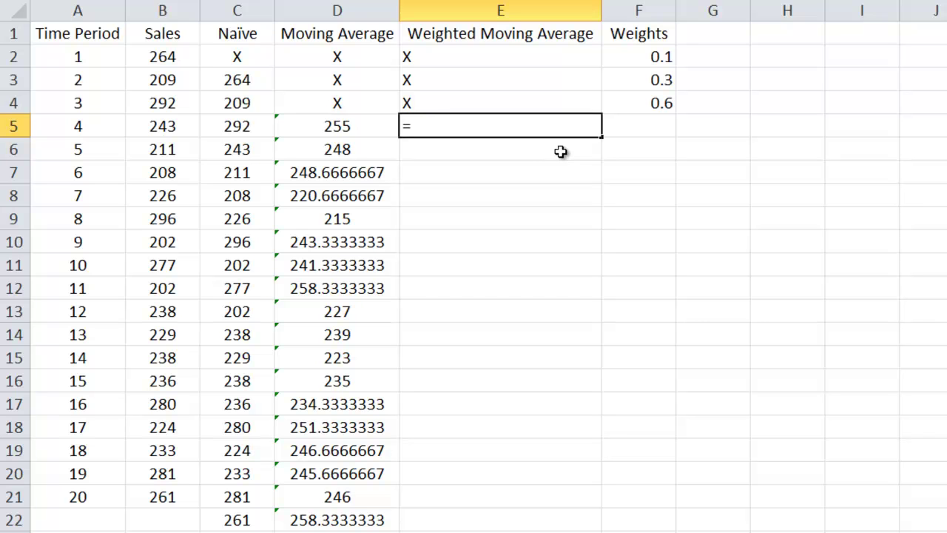
{"action": "type", "text": "sumproduct("}
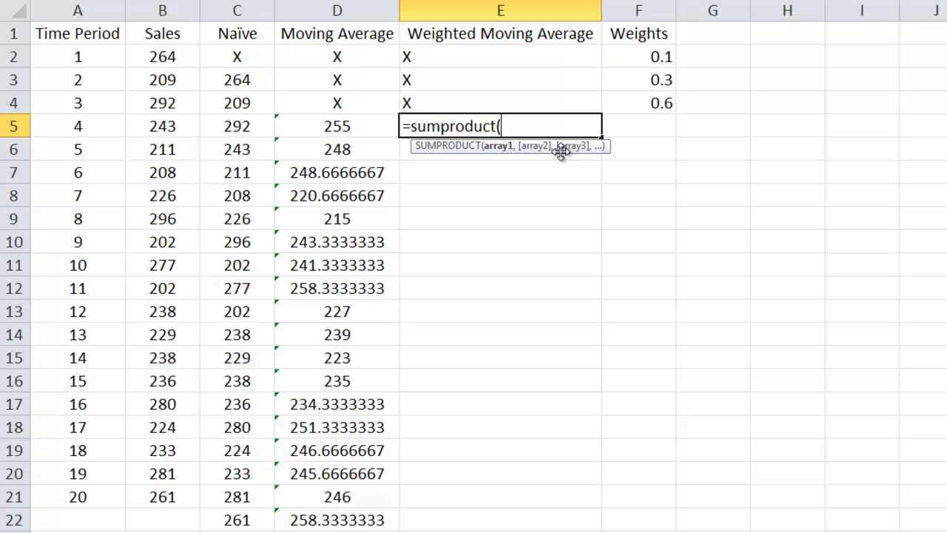
{"action": "left_click_drag", "start_coordinate": [647, 49], "coordinate": [647, 95]}
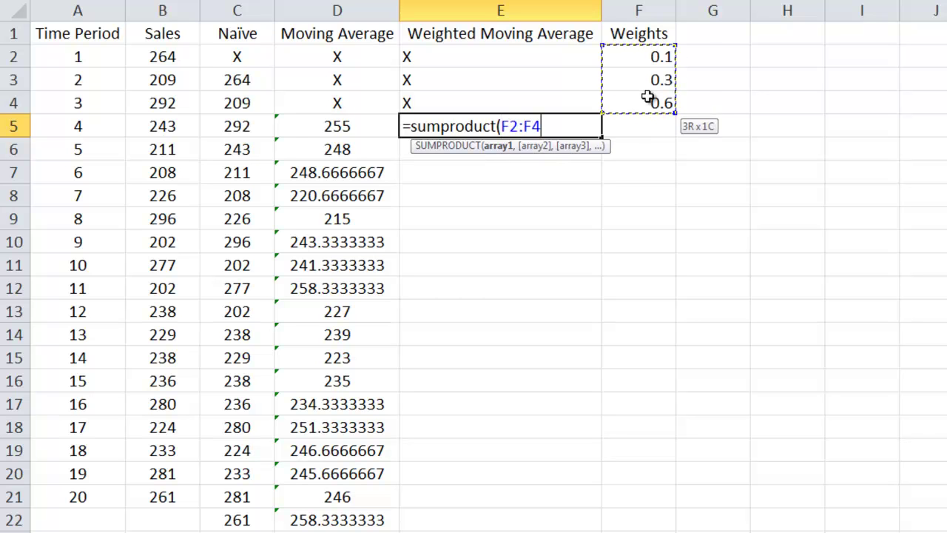
{"action": "key", "text": "F4"}
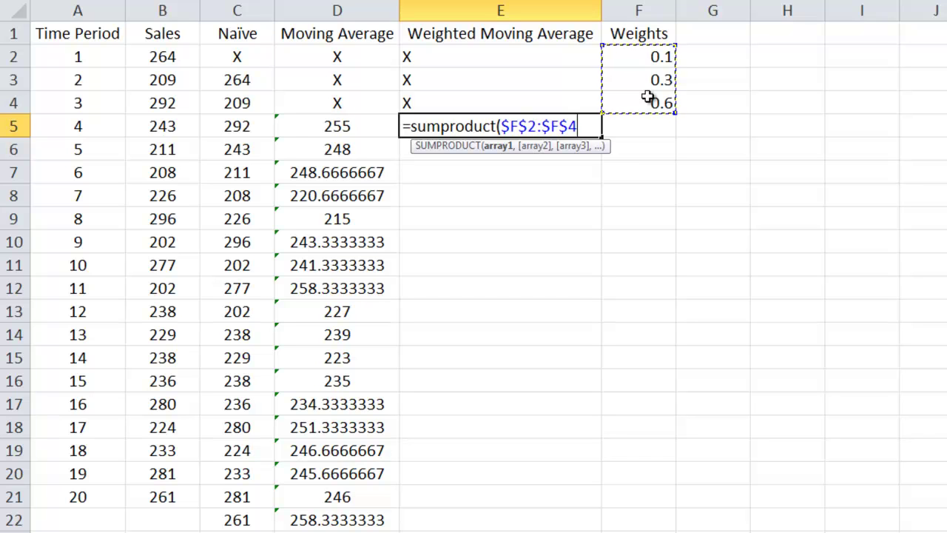
{"action": "type", "text": ","}
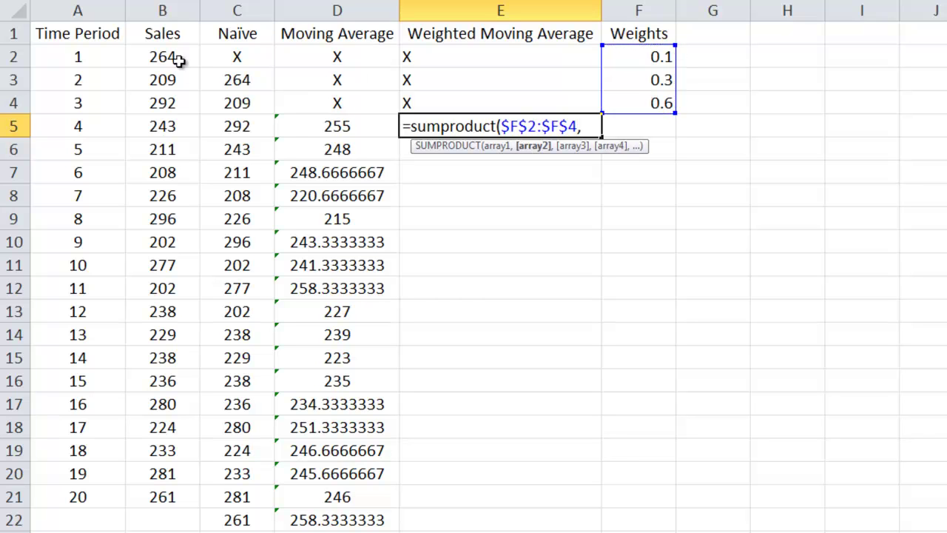
{"action": "left_click_drag", "start_coordinate": [182, 59], "coordinate": [180, 102]}
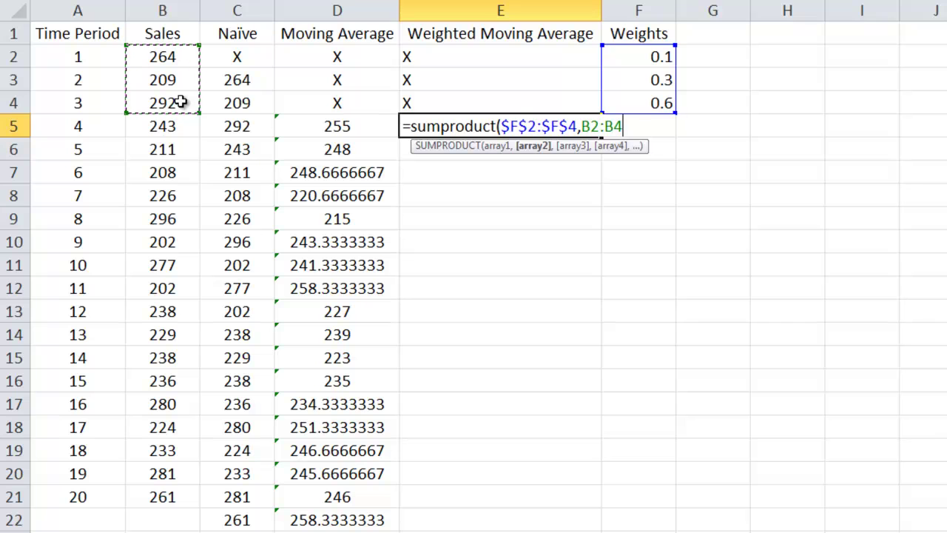
{"action": "type", "text": ")"}
{"action": "key", "text": "Return"}
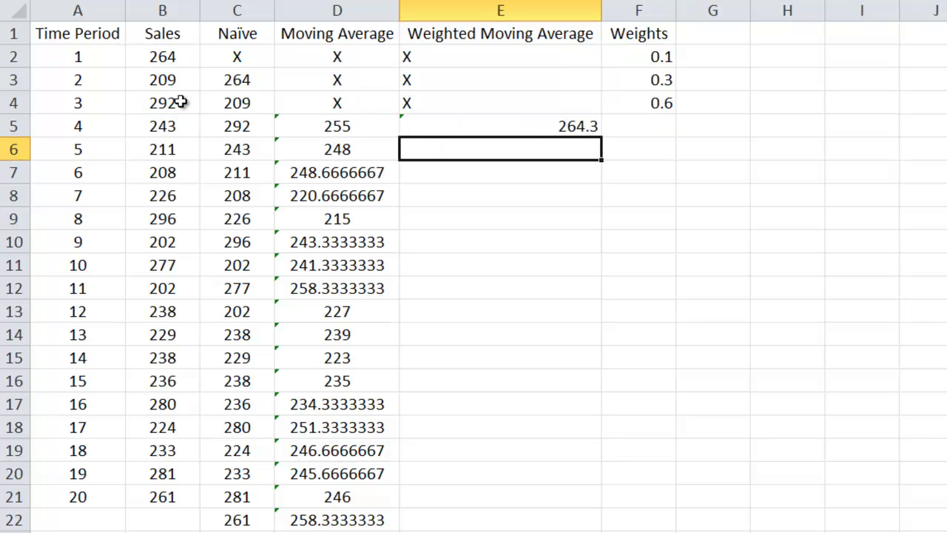
Fill the weighted moving average formula from E5 down through row 22.
{"action": "left_click", "coordinate": [444, 131]}
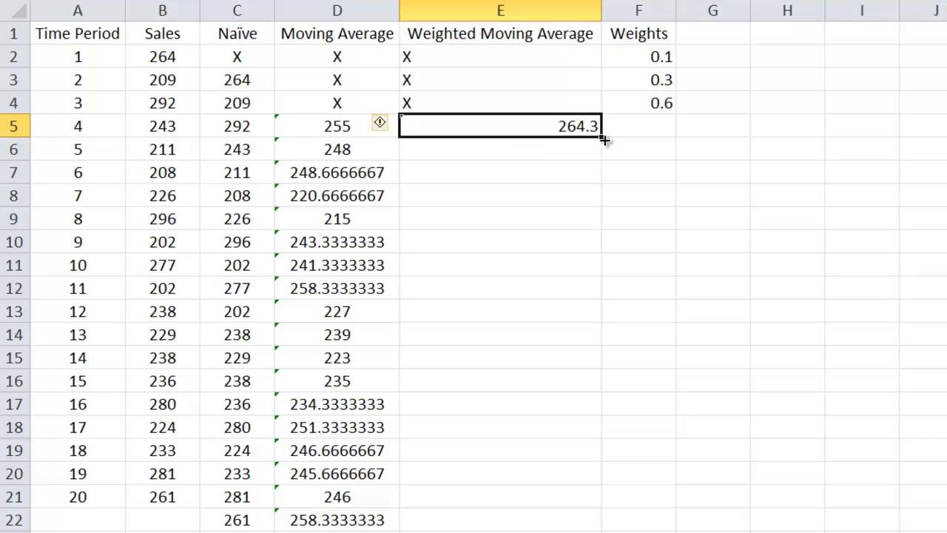
{"action": "left_click_drag", "start_coordinate": [603, 140], "coordinate": [596, 522]}
{"action": "left_click", "coordinate": [555, 520]}
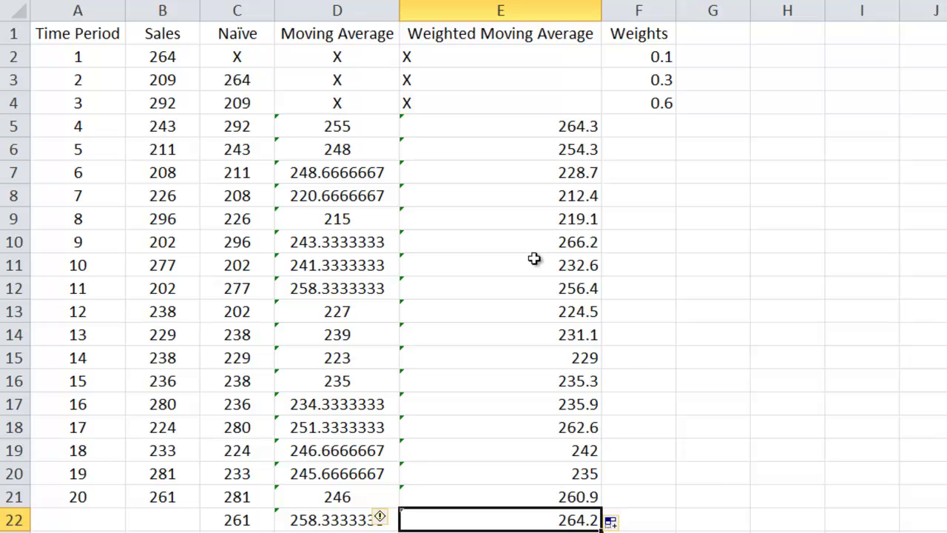
Center-align the weighted moving average column in E1:E22.
{"action": "left_click_drag", "start_coordinate": [494, 26], "coordinate": [518, 510]}
{"action": "key", "text": "alt+h"}
{"action": "key", "text": "a"}
{"action": "key", "text": "c"}
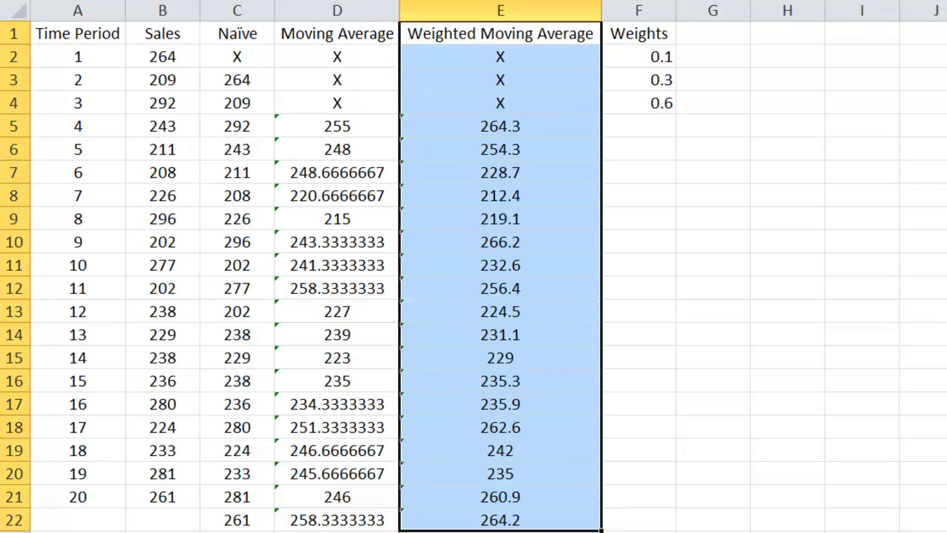
Inspect the weighted moving average formulas in E5 and E6, comparing the sales and weights ranges they reference.
{"action": "left_click", "coordinate": [538, 126]}
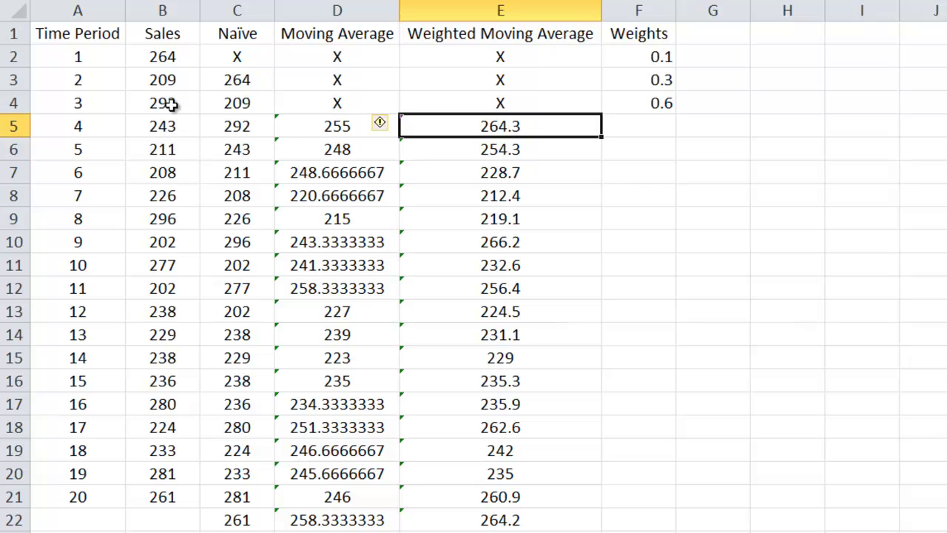
{"action": "double_click", "coordinate": [489, 127]}
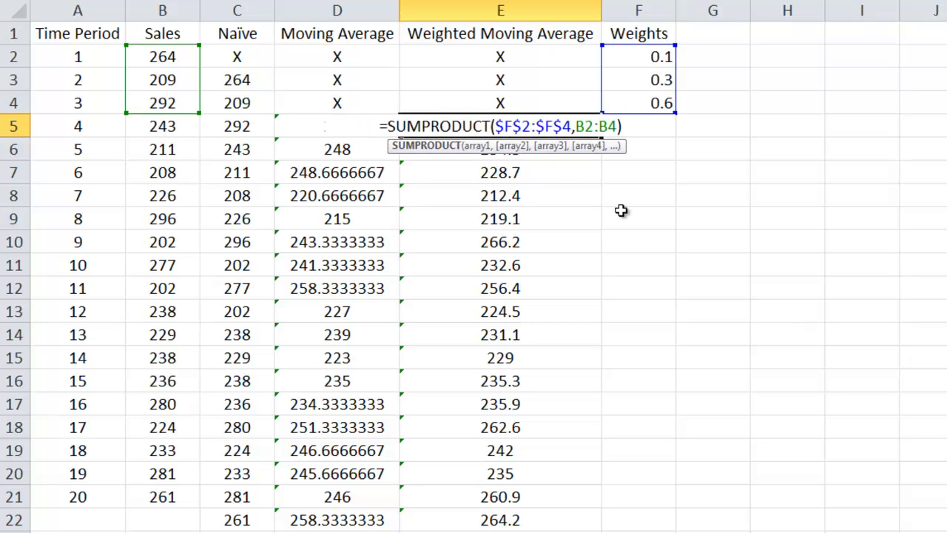
{"action": "key", "text": "Escape"}
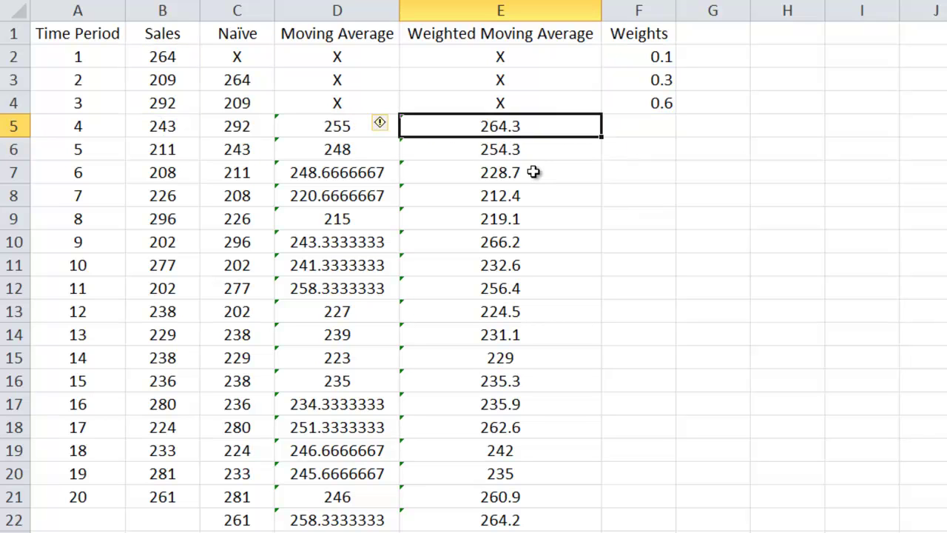
{"action": "double_click", "coordinate": [522, 153]}
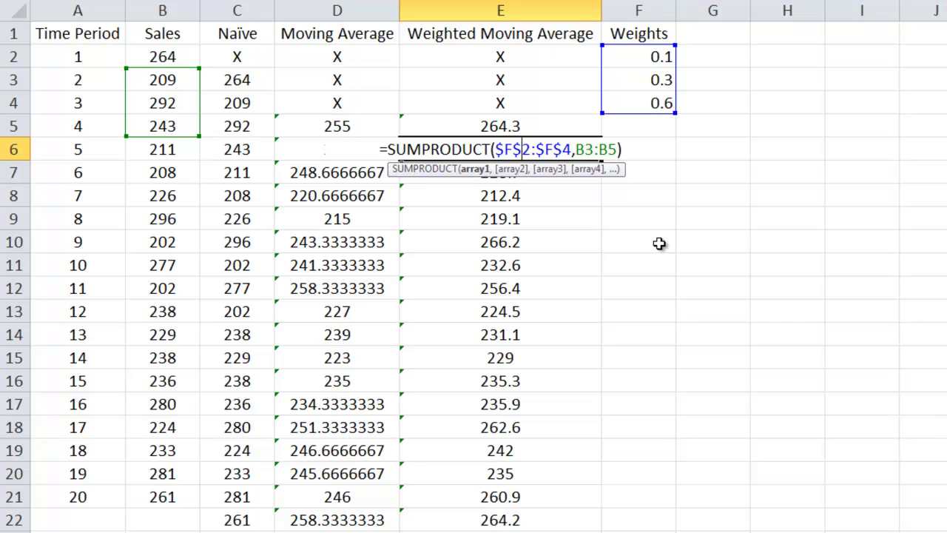
{"action": "key", "text": "Escape"}
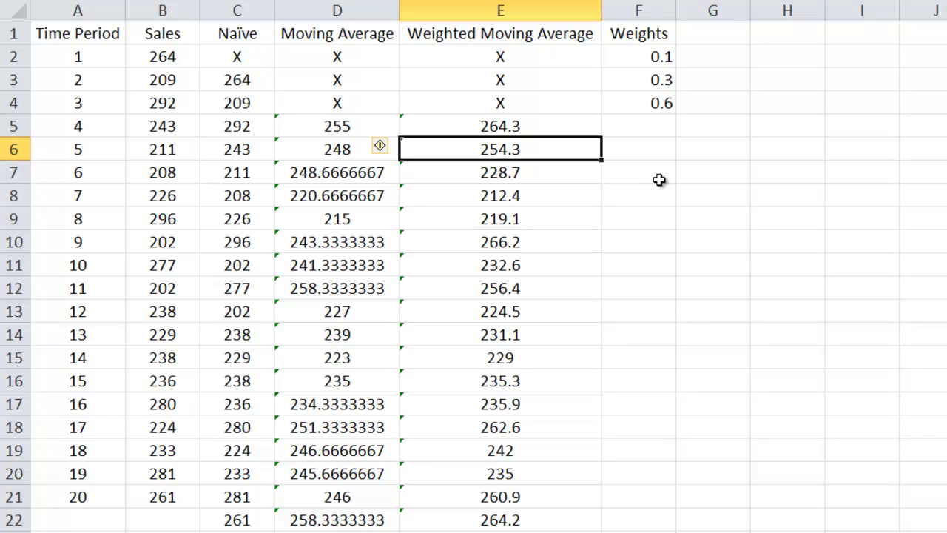
Enter the column heading "Exponential Smoothing" in cell H1.
{"action": "left_click", "coordinate": [786, 35]}
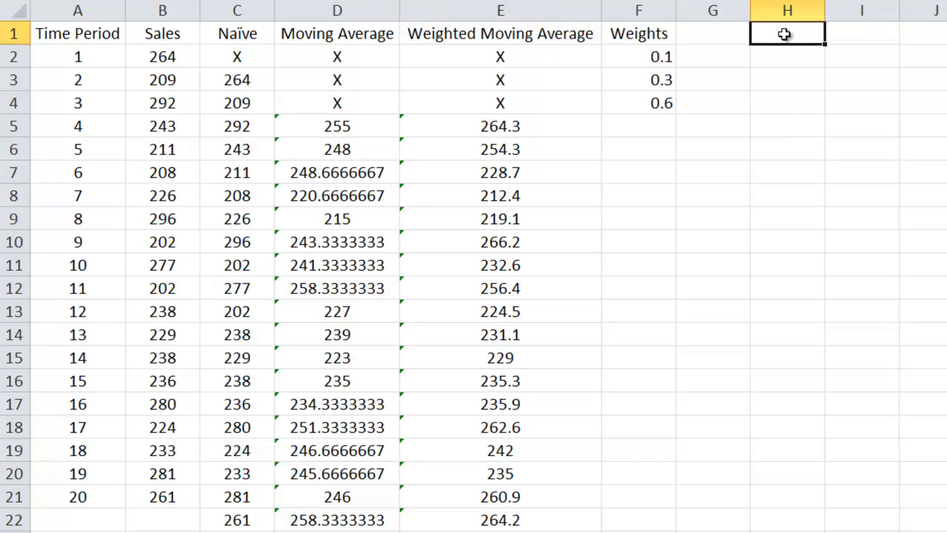
{"action": "type", "text": "Expons"}
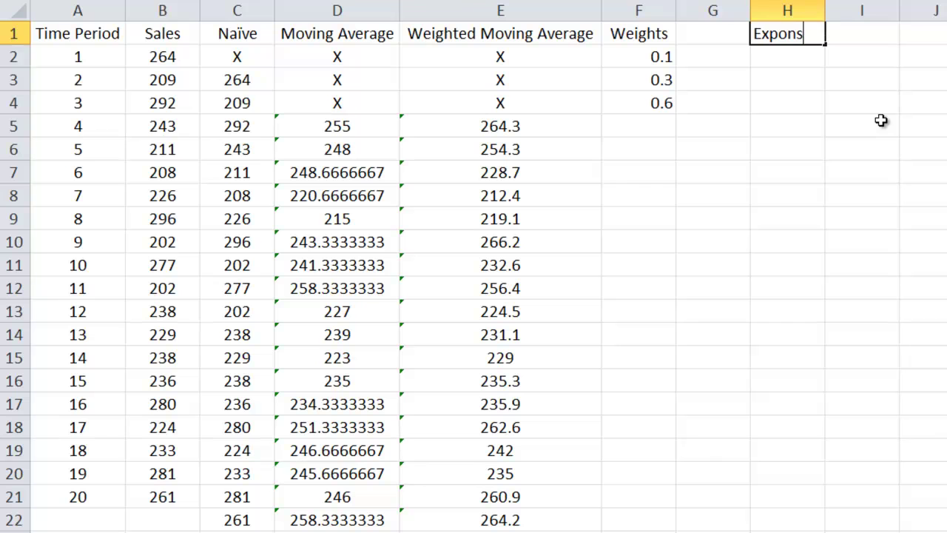
{"action": "key", "text": "BackSpace"}
{"action": "type", "text": "ential Smoothing"}
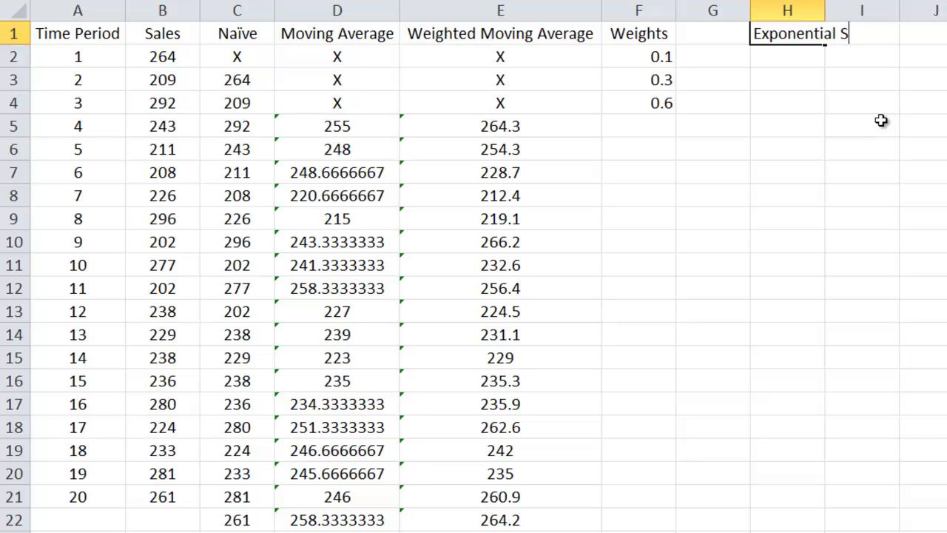
{"action": "key", "text": "ctrl+Return"}
{"action": "key", "text": "Return"}
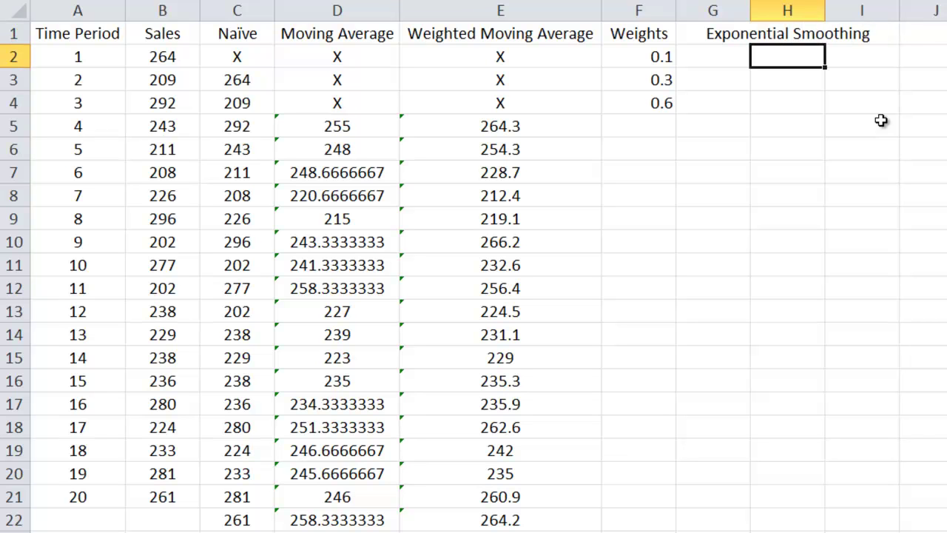
Enter the heading "Alpha" in cell I1 and autofit column H to its full heading.
{"action": "key", "text": "Right"}
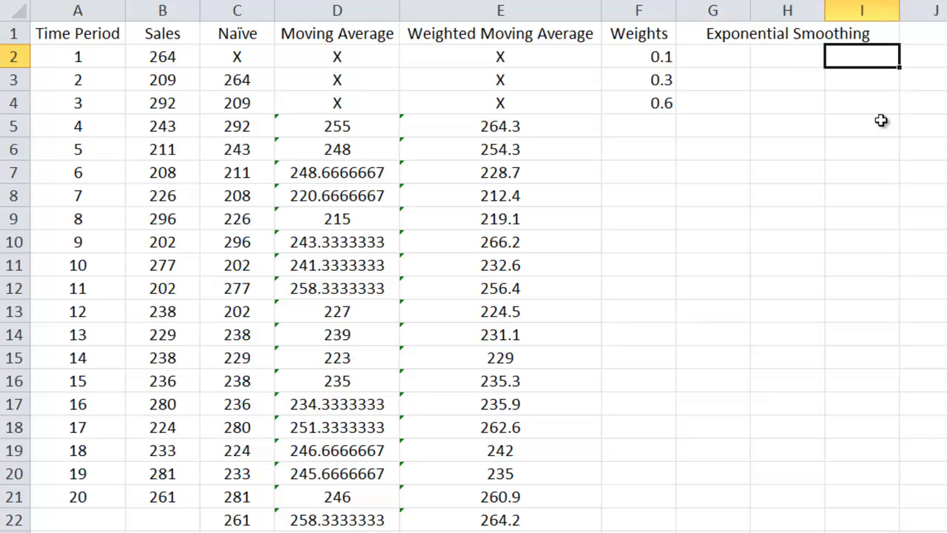
{"action": "key", "text": "Up"}
{"action": "type", "text": "A"}
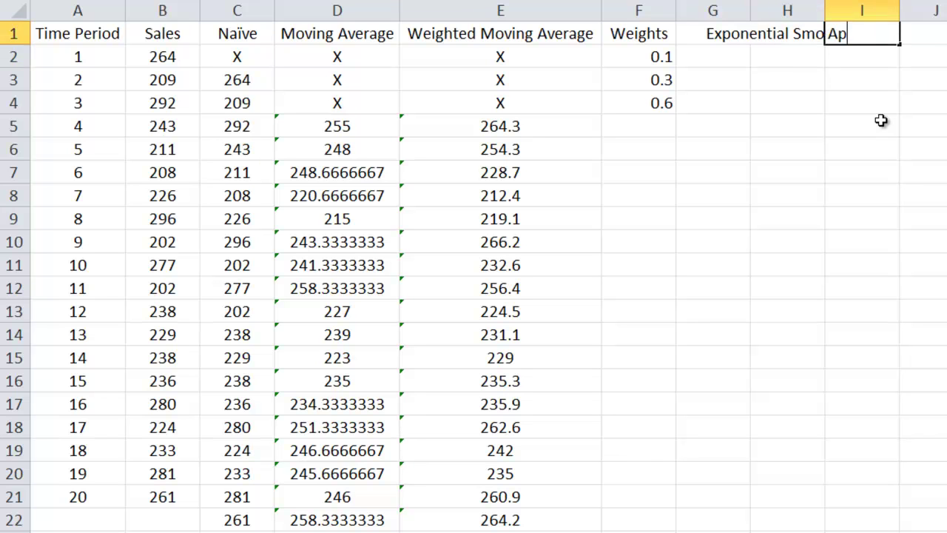
{"action": "key", "text": "BackSpace"}
{"action": "type", "text": "lpha"}
{"action": "key", "text": "Return"}
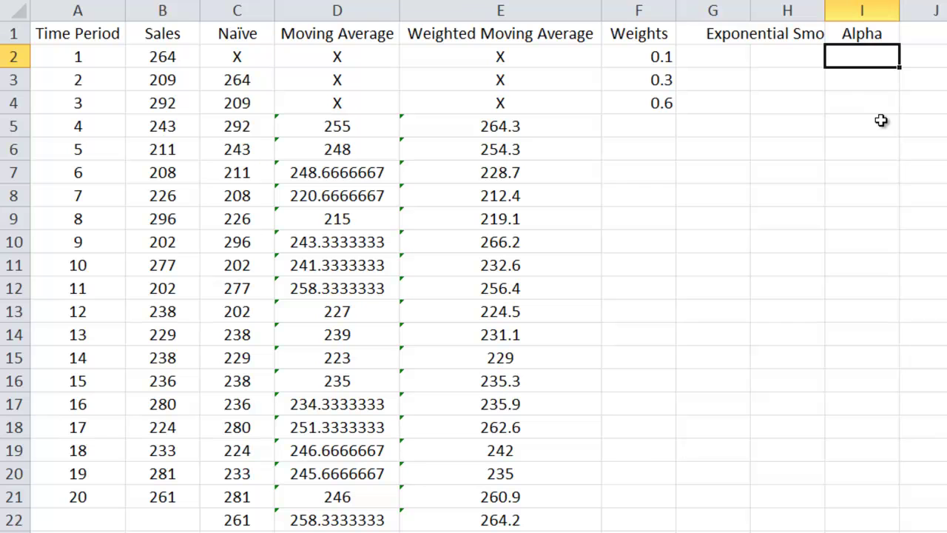
{"action": "double_click", "coordinate": [824, 9]}
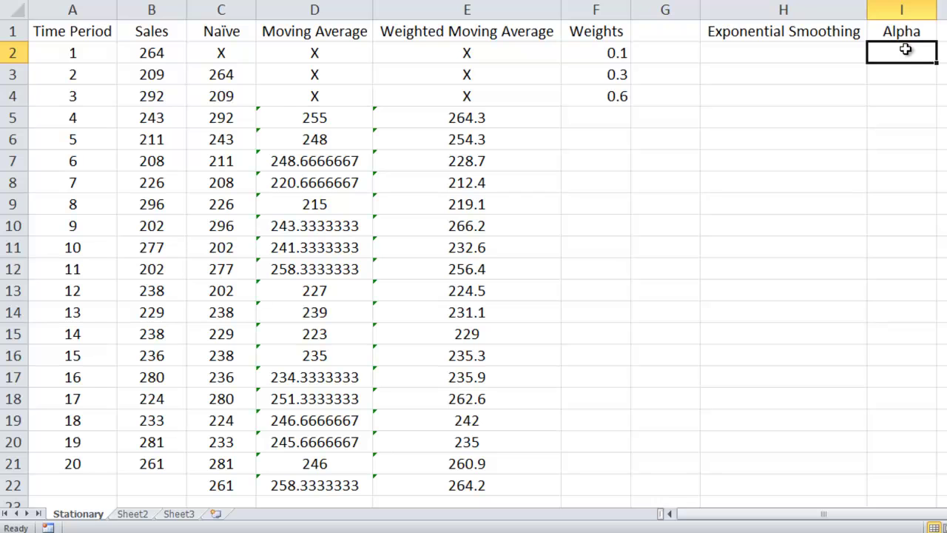
Set the smoothing constant alpha in cell I2 to 0.5.
{"action": "left_click", "coordinate": [811, 60]}
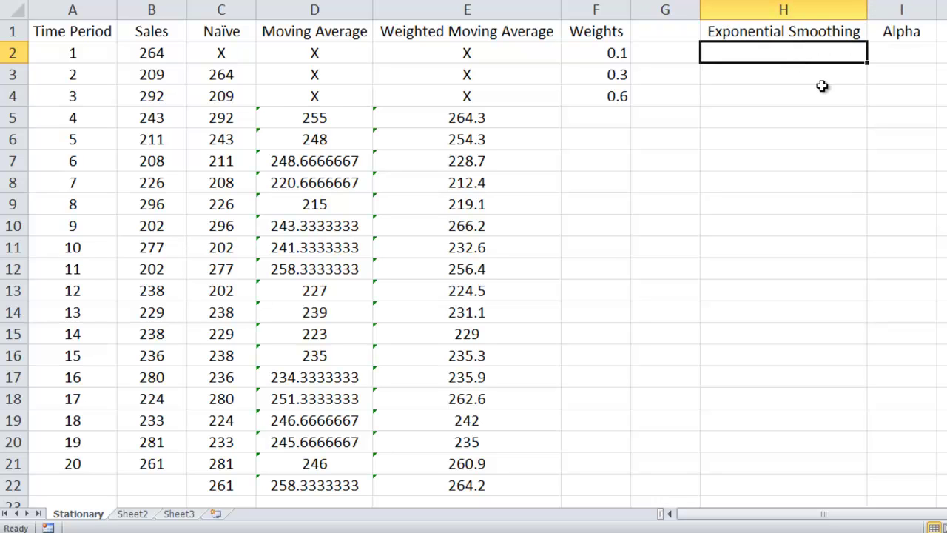
{"action": "left_click", "coordinate": [896, 50]}
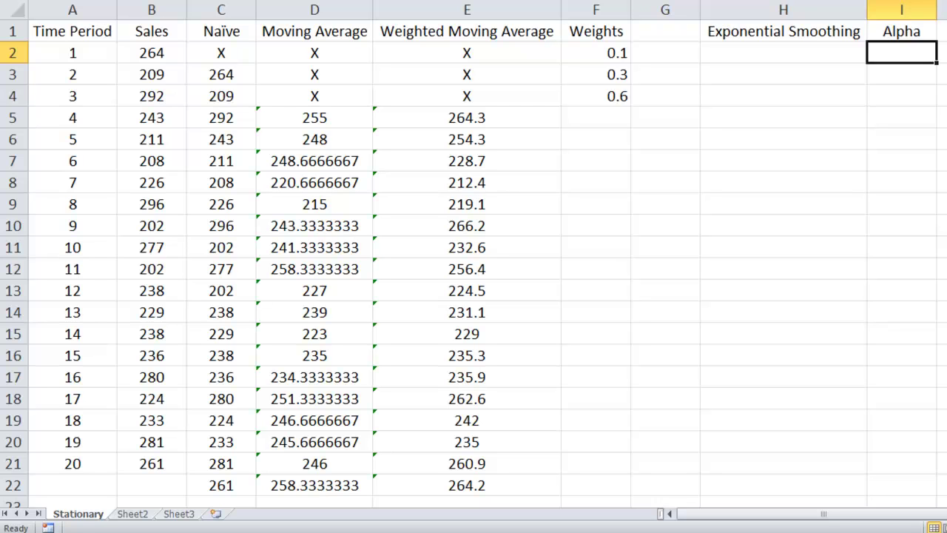
{"action": "type", "text": "0.5"}
{"action": "key", "text": "Return"}
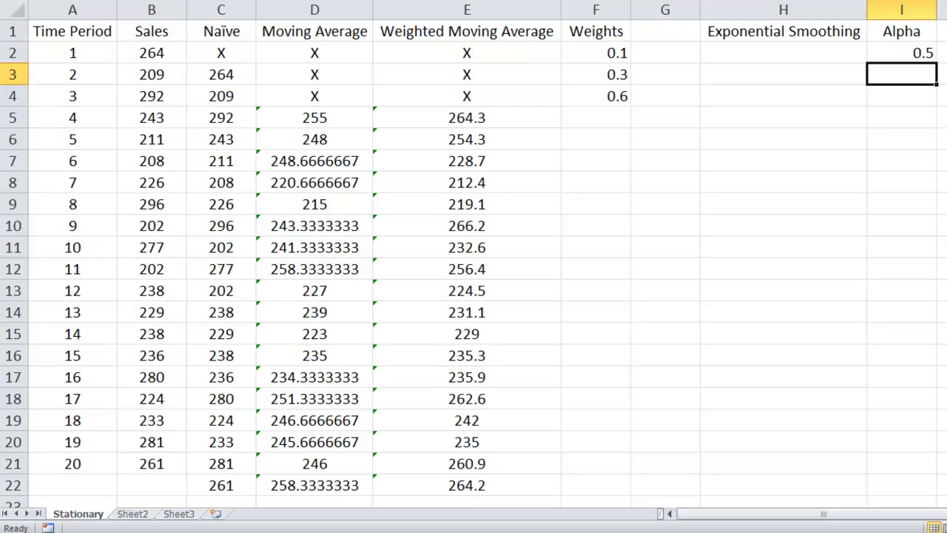
{"action": "left_click", "coordinate": [914, 54]}
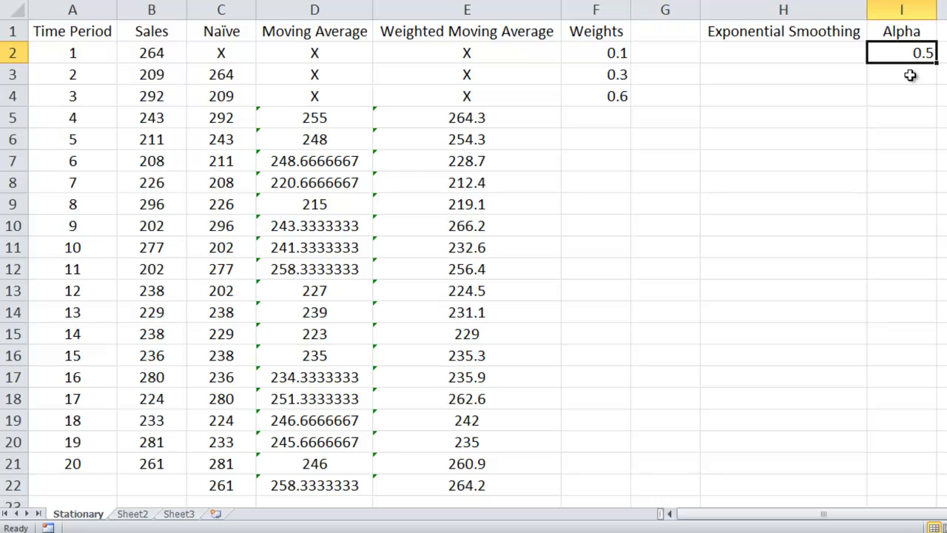
Start the exponential smoothing forecast in cell H3 with the first period's sales, using the formula =B2.
{"action": "left_click", "coordinate": [827, 74]}
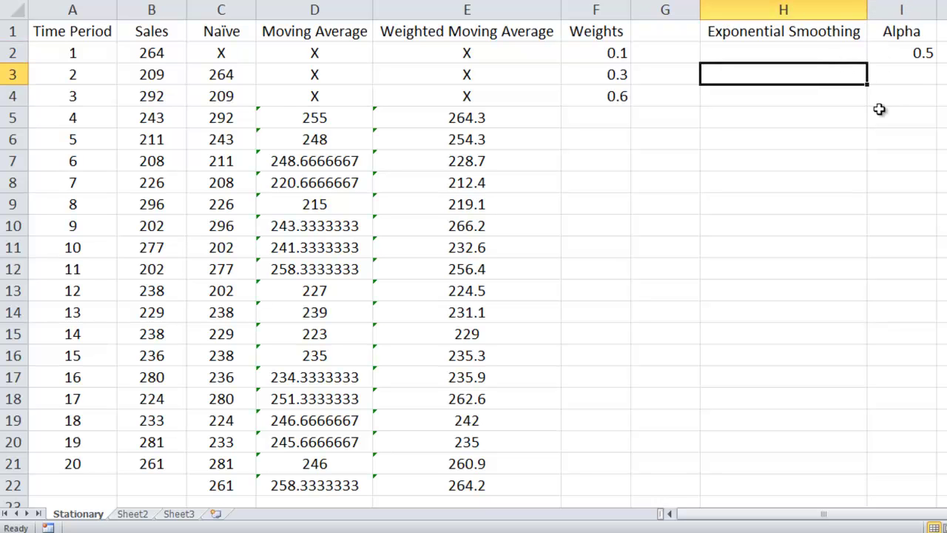
{"action": "type", "text": "="}
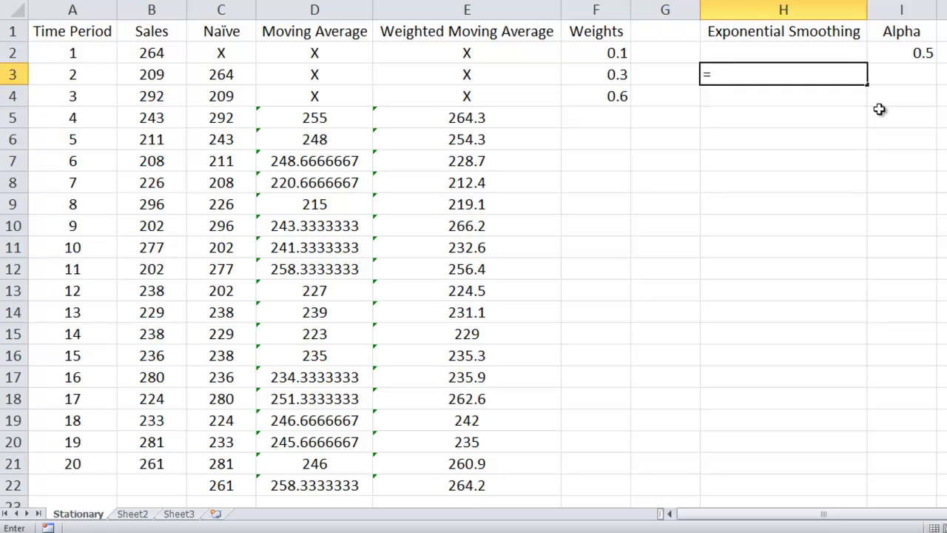
{"action": "left_click", "coordinate": [162, 54]}
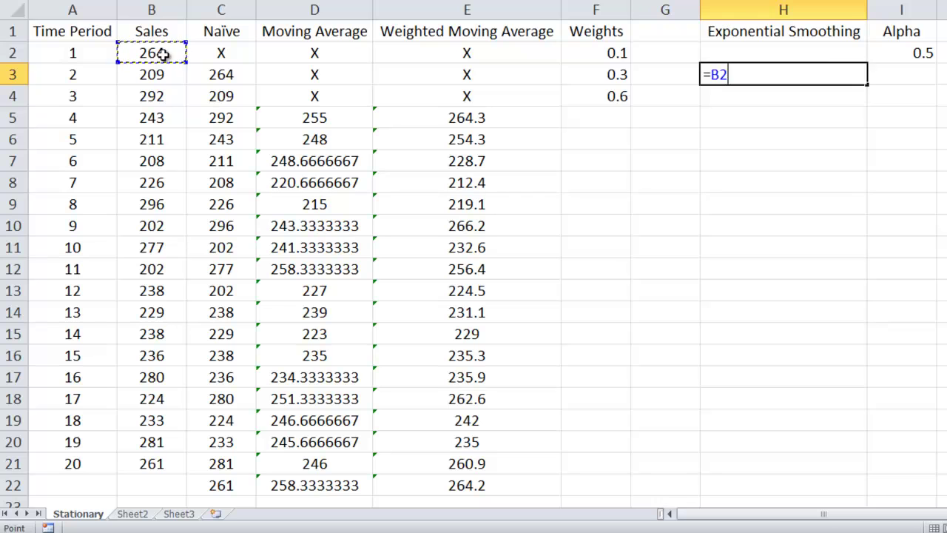
{"action": "key", "text": "Return"}
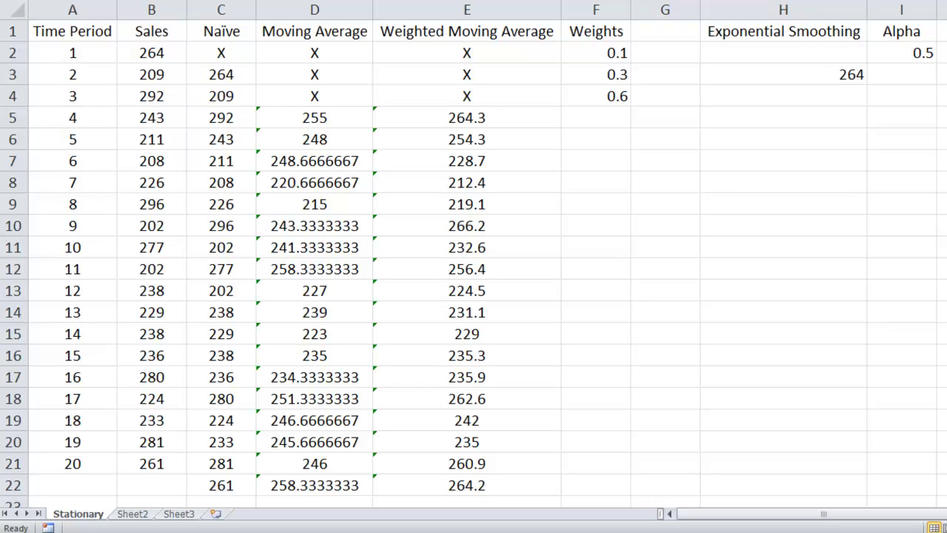
Enter the exponential smoothing formula =$I$2*B3+(1-$I$2)*H3 in cell H4, with alpha as an absolute reference.
{"action": "left_click", "coordinate": [750, 95]}
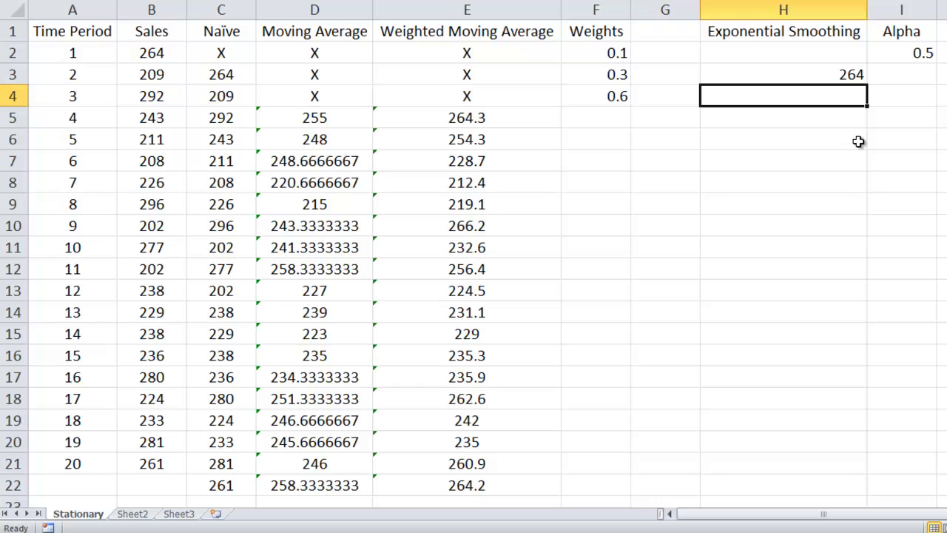
{"action": "type", "text": "="}
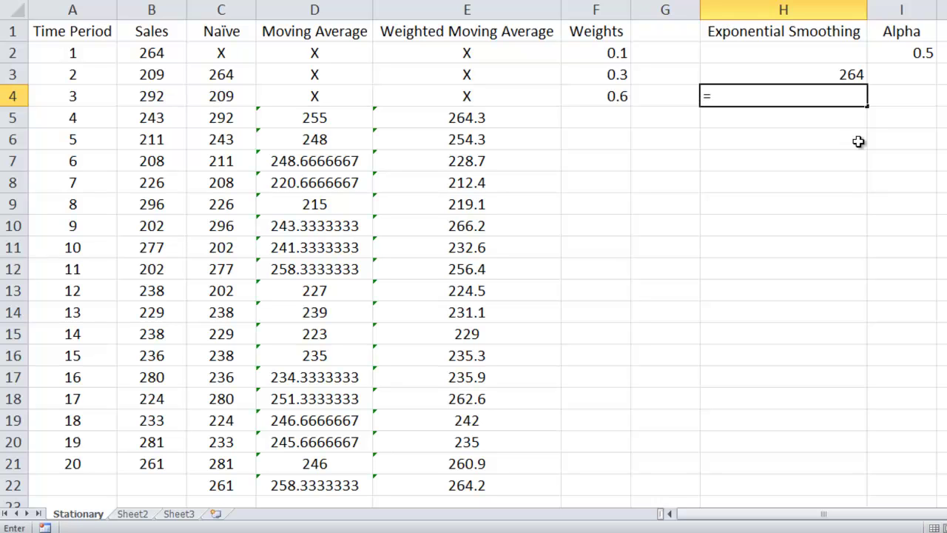
{"action": "left_click", "coordinate": [912, 52]}
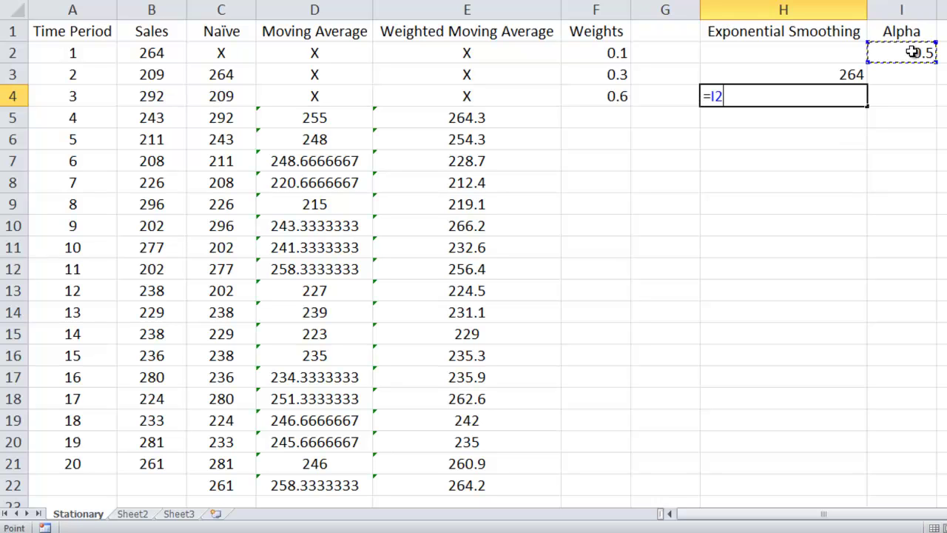
{"action": "key", "text": "F4"}
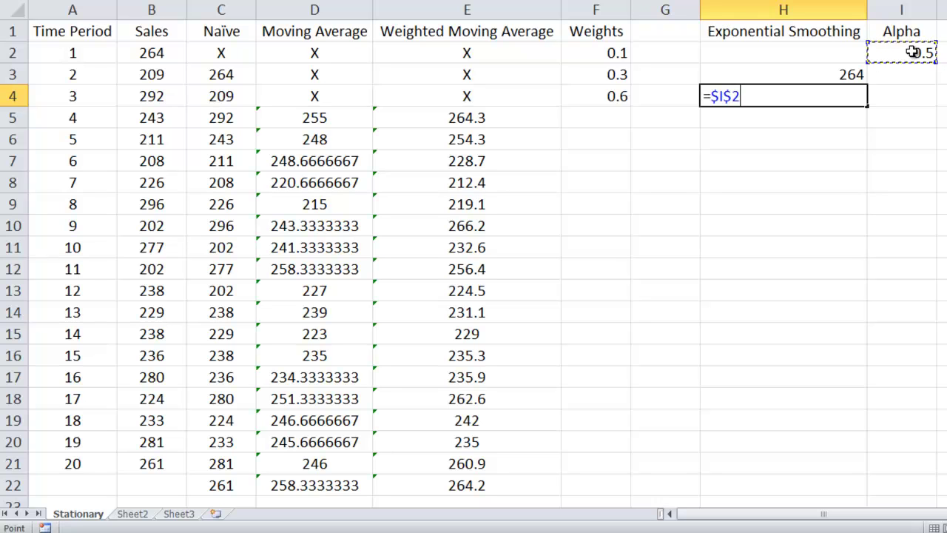
{"action": "type", "text": "*"}
{"action": "left_click", "coordinate": [161, 76]}
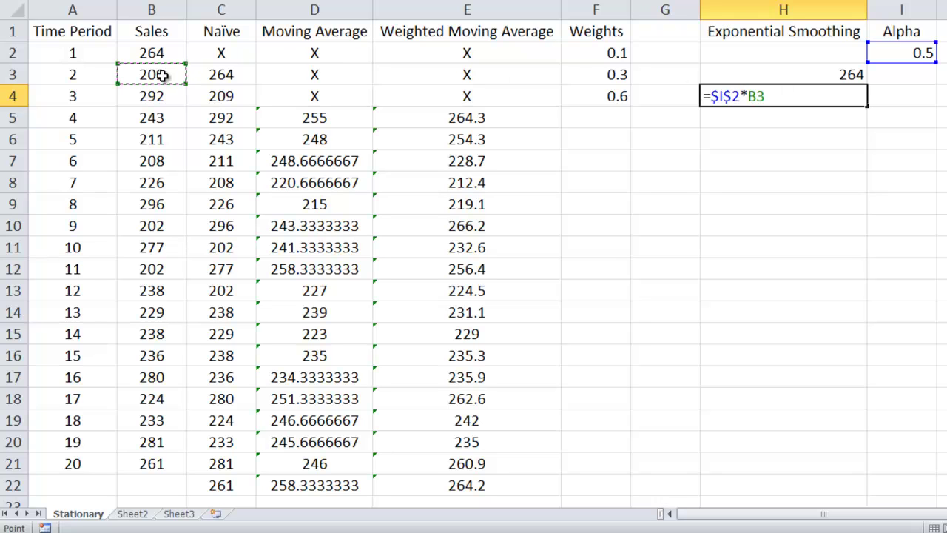
{"action": "type", "text": "+(1-"}
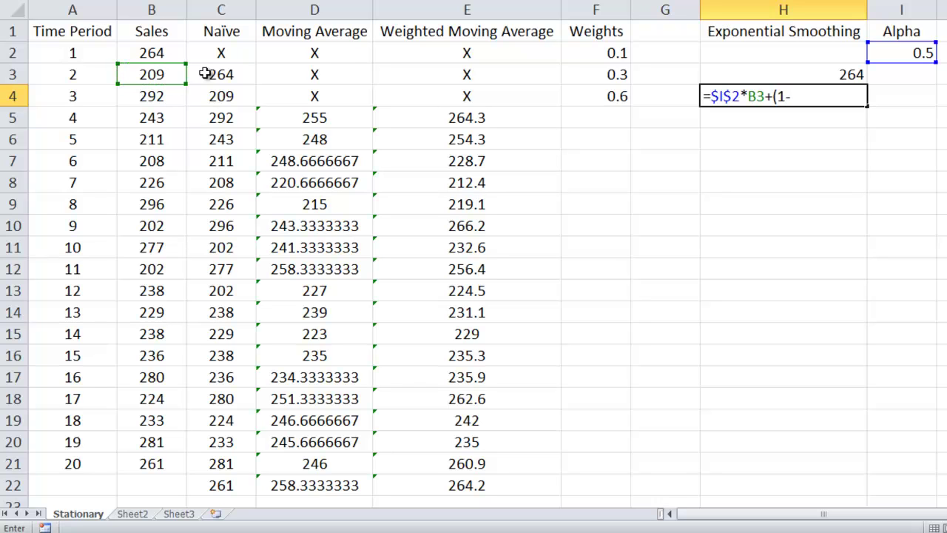
{"action": "left_click", "coordinate": [884, 50]}
{"action": "key", "text": "F4"}
{"action": "type", "text": ")*"}
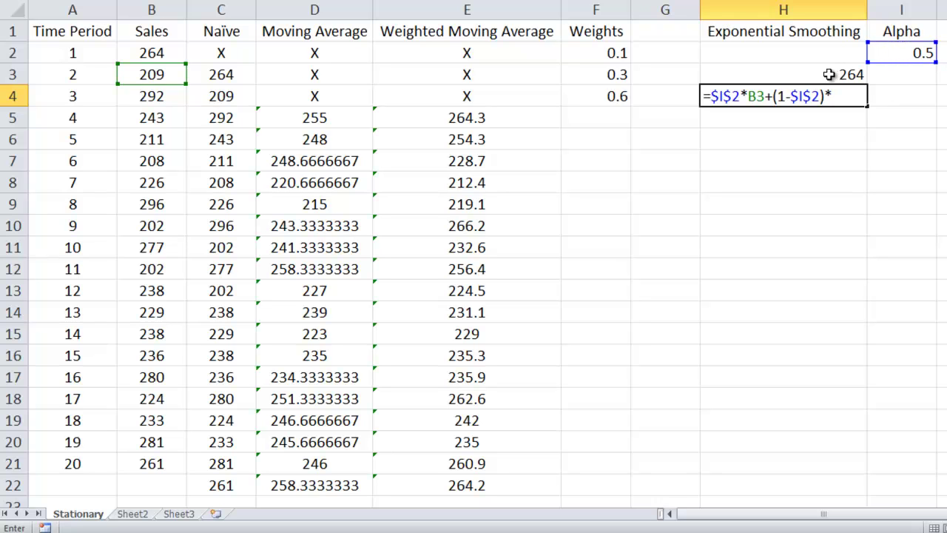
{"action": "left_click", "coordinate": [840, 74]}
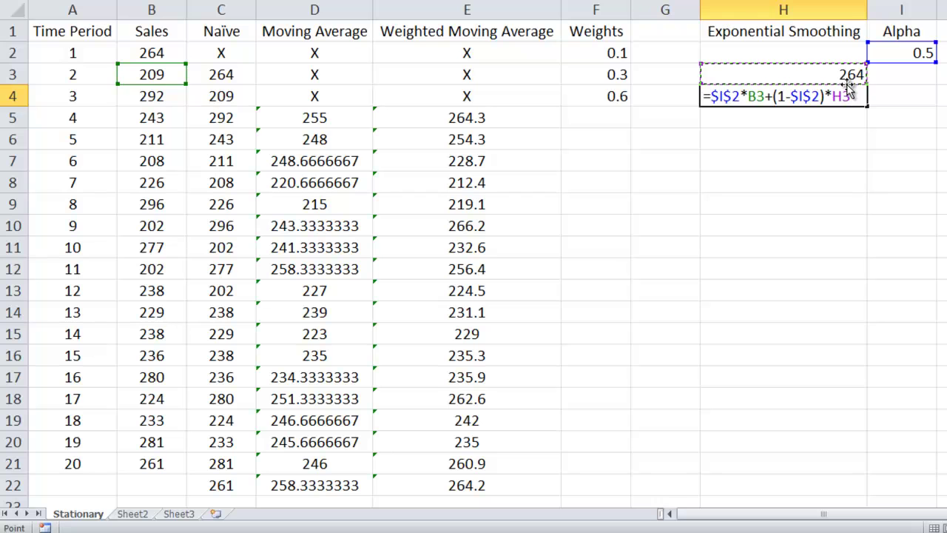
{"action": "key", "text": "Return"}
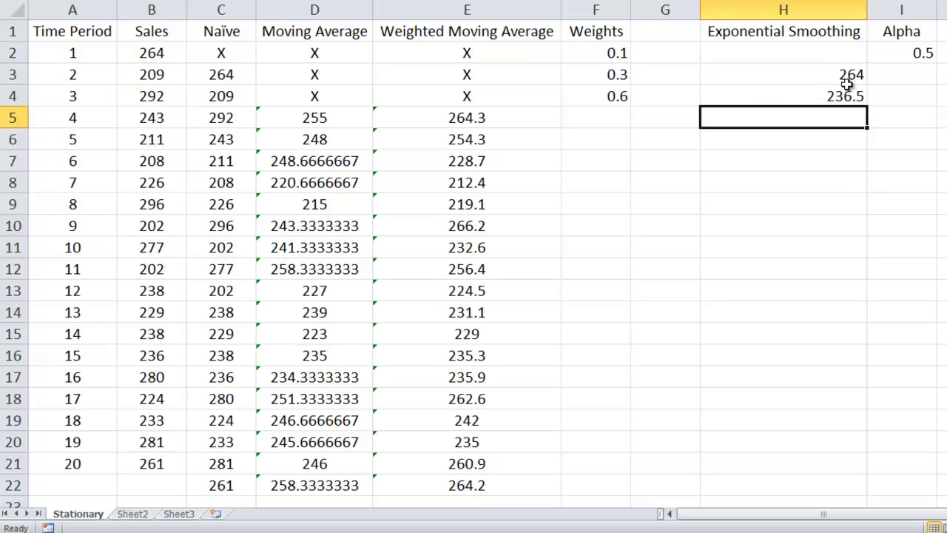
Fill the exponential smoothing formula from H4 down through row 22.
{"action": "left_click", "coordinate": [842, 98]}
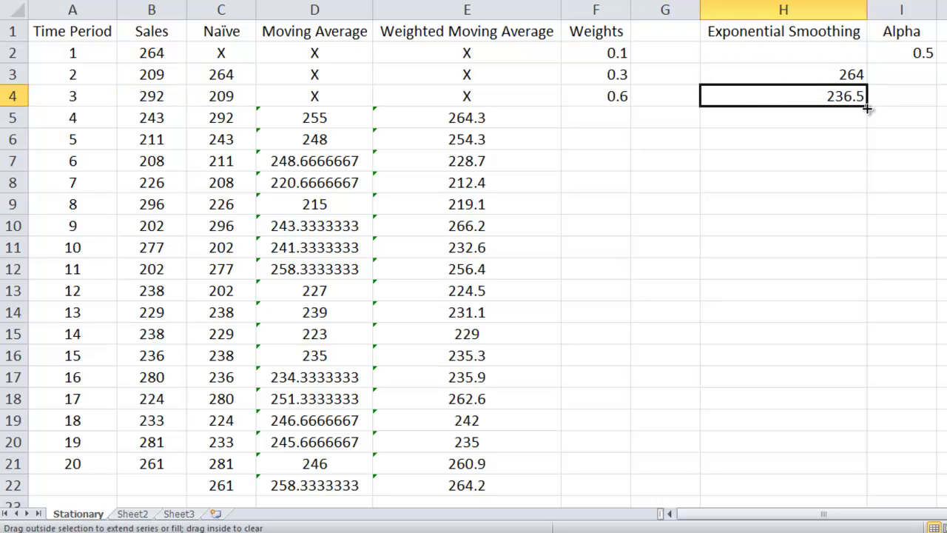
{"action": "left_click_drag", "start_coordinate": [867, 108], "coordinate": [866, 487]}
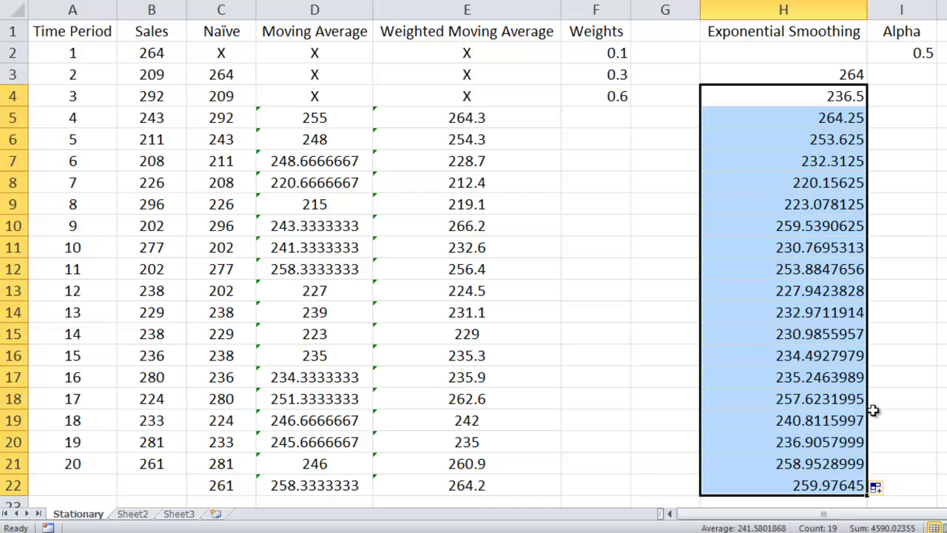
Test the exponential smoothing forecasts with an alpha of 0.2 in cell I2, and restore alpha to 0.5.
{"action": "left_click", "coordinate": [899, 52]}
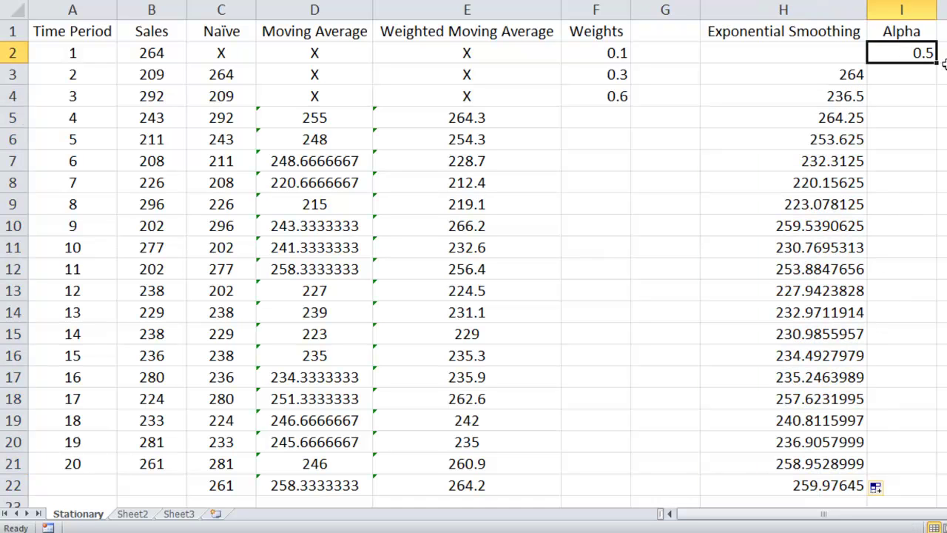
{"action": "type", "text": "0.2"}
{"action": "key", "text": "Return"}
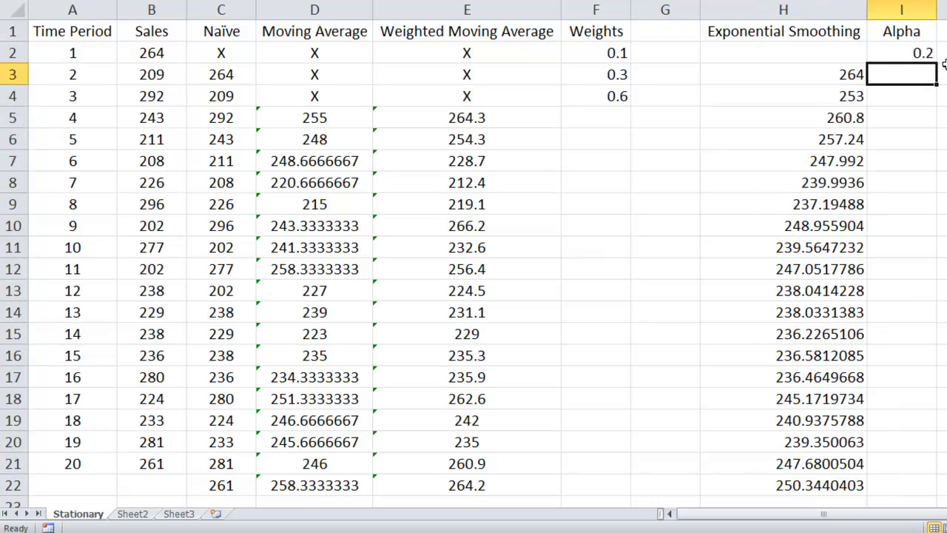
{"action": "key", "text": "Up"}
{"action": "type", "text": "0.5"}
{"action": "key", "text": "Return"}
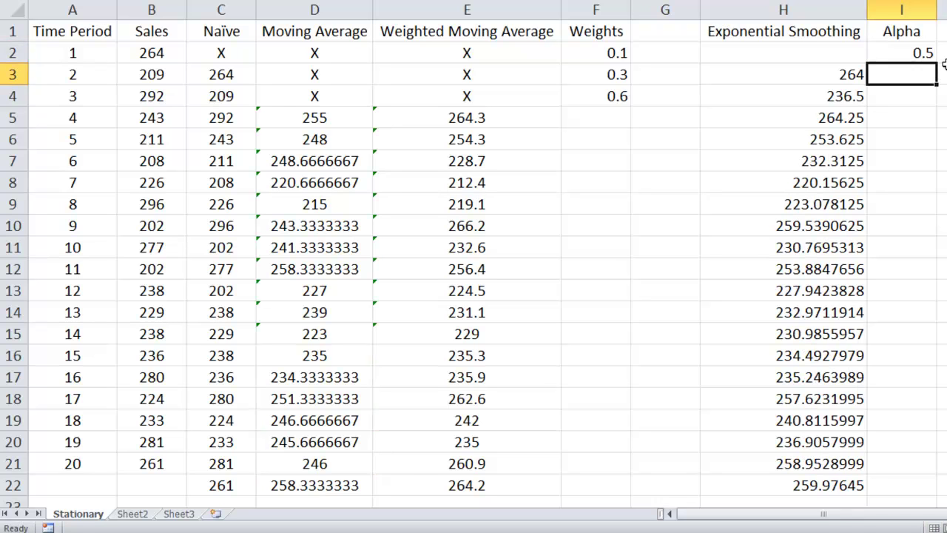